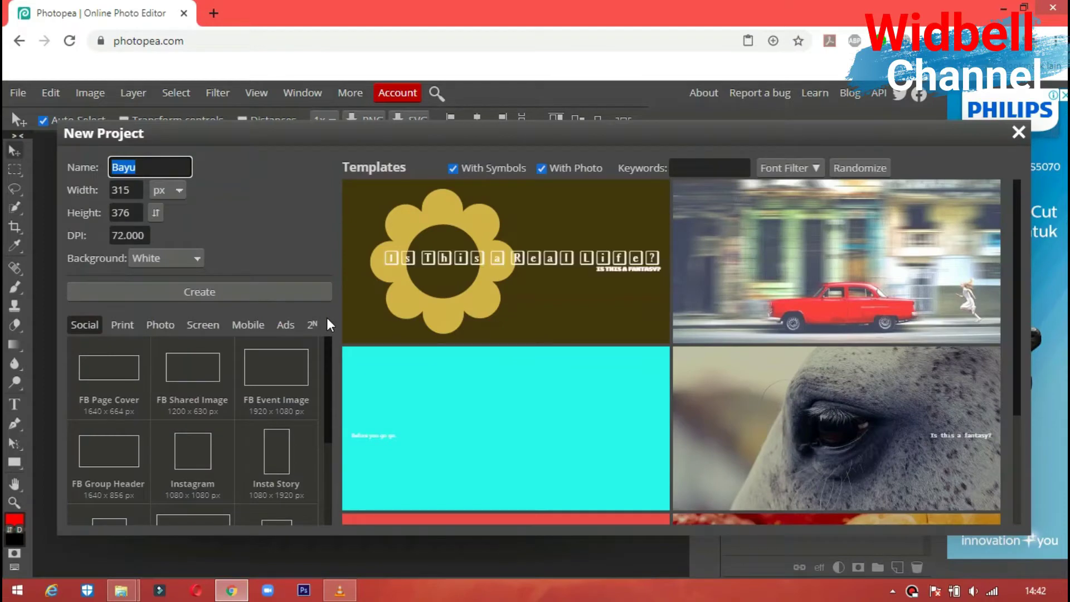
- Create a new blank document 1000 px wide and 500 px tall
click(158, 162)
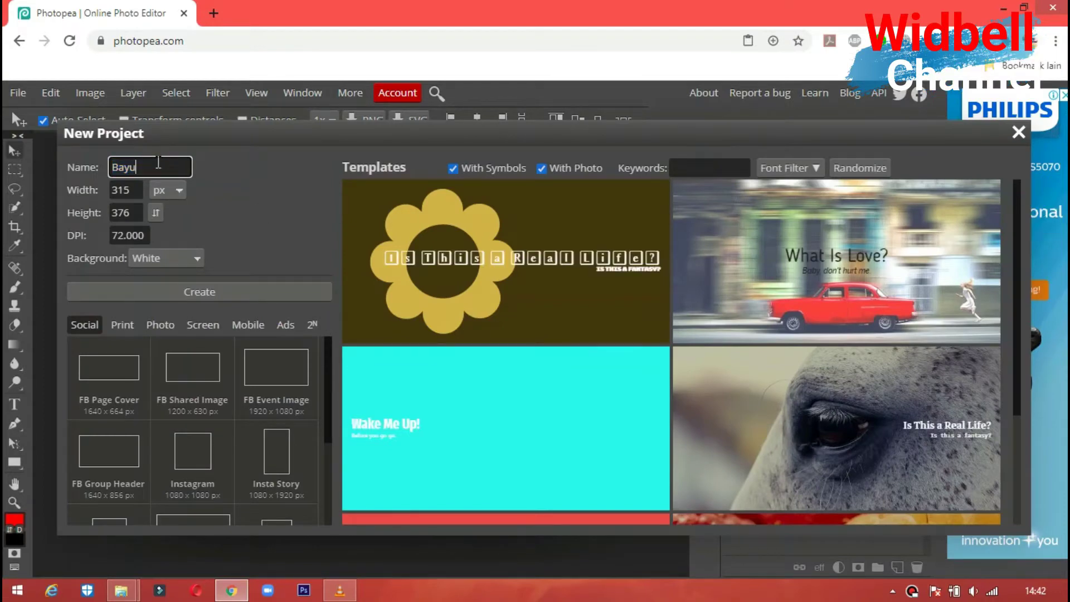
double_click(131, 192)
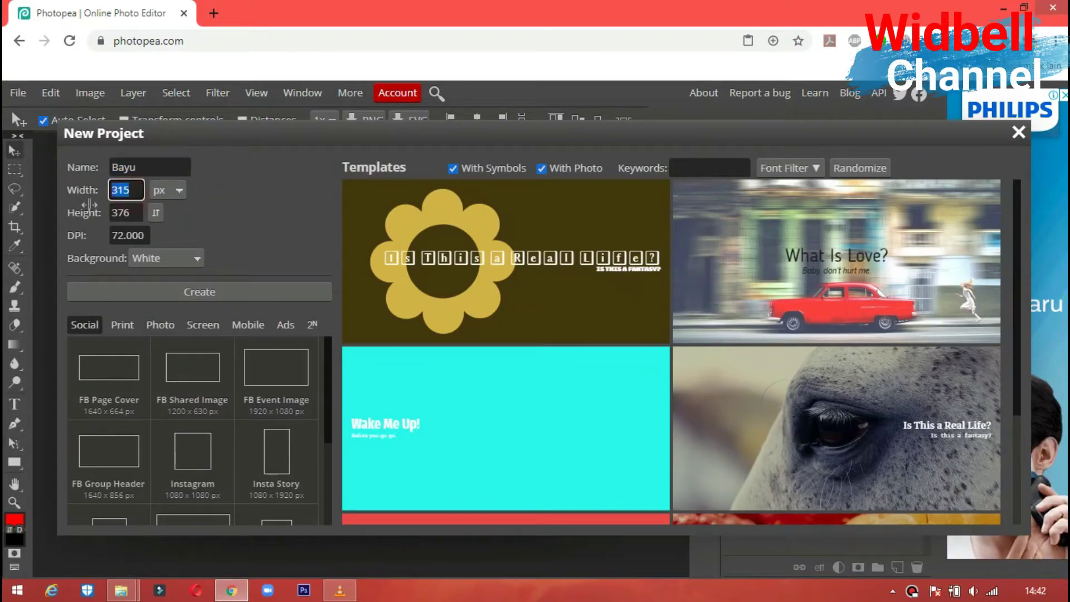
text(1000)
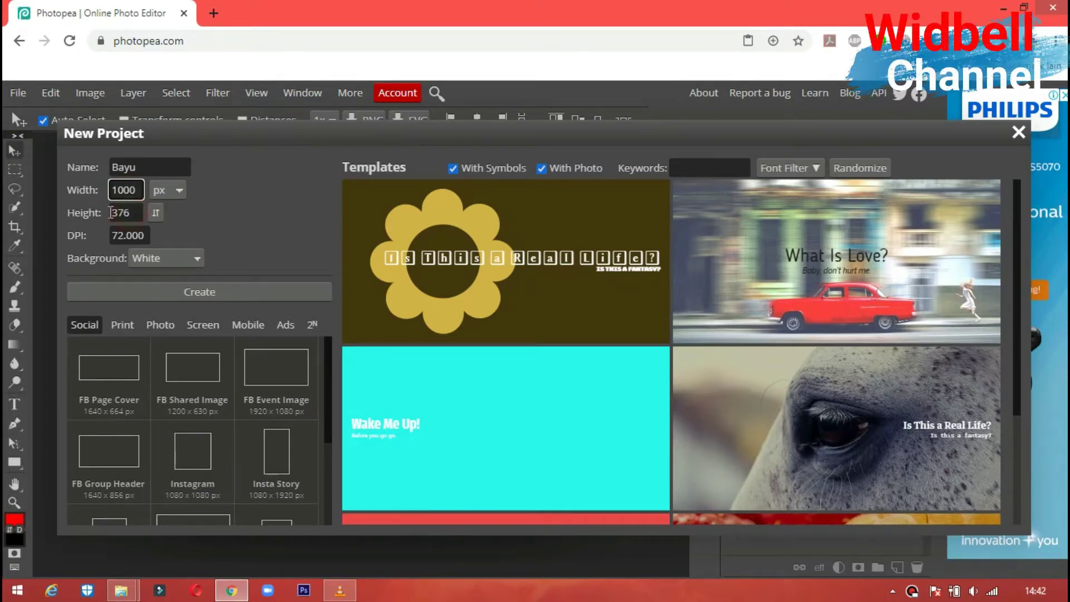
double_click(112, 212)
text(500)
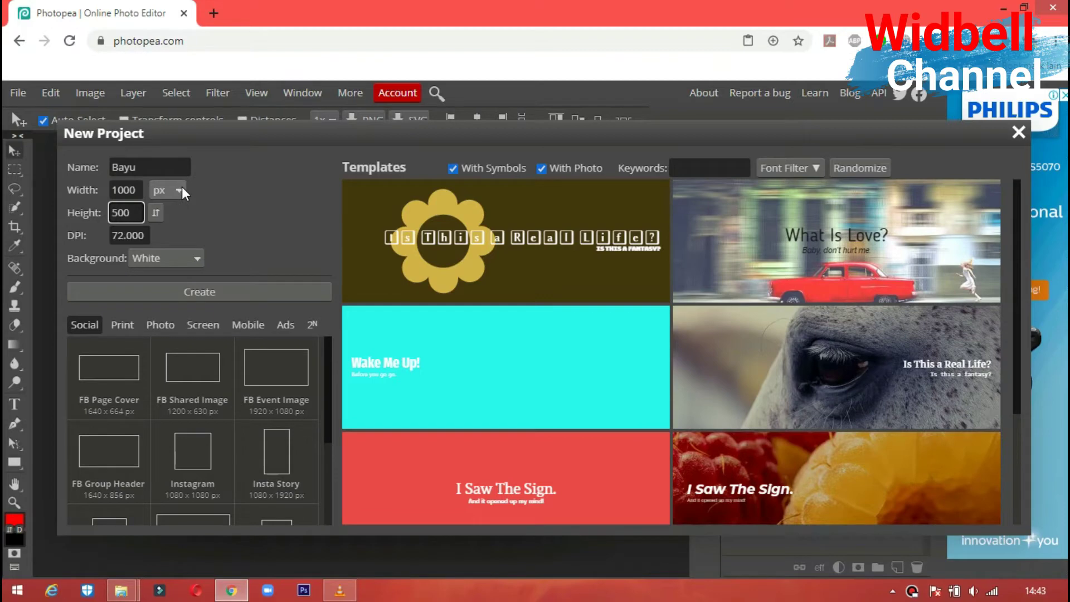
click(163, 289)
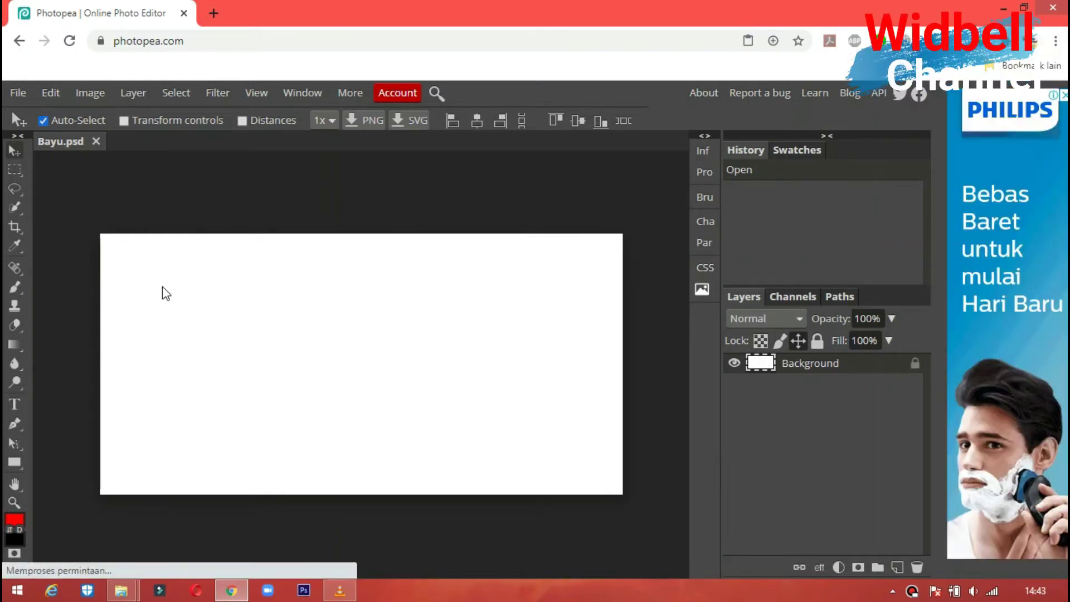
- Place image '1' from the KERJA folder and stretch it to fill the 1000 × 500 canvas
click(18, 93)
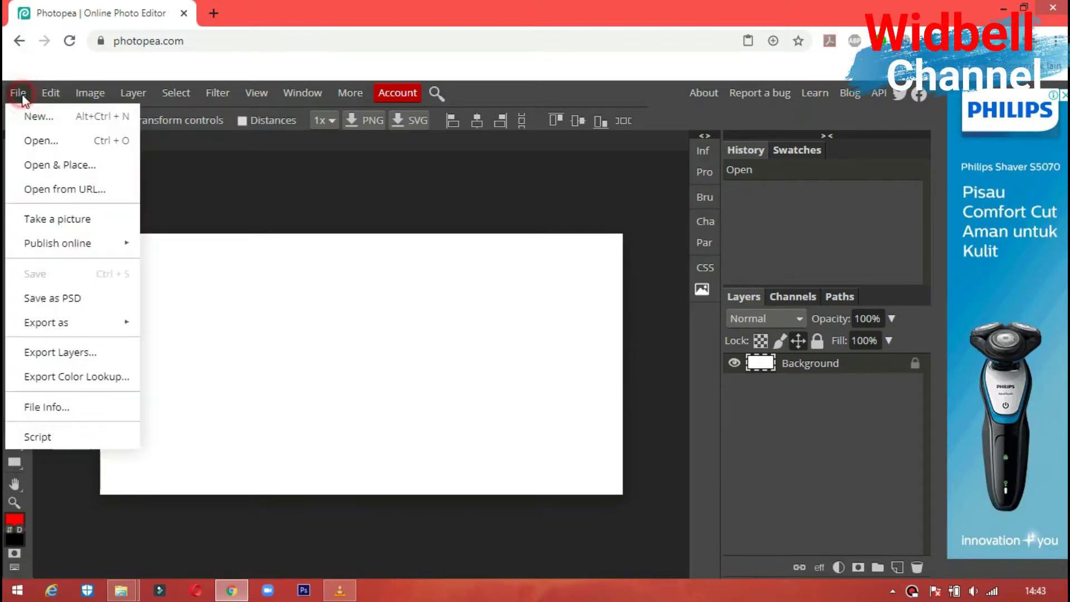
click(44, 162)
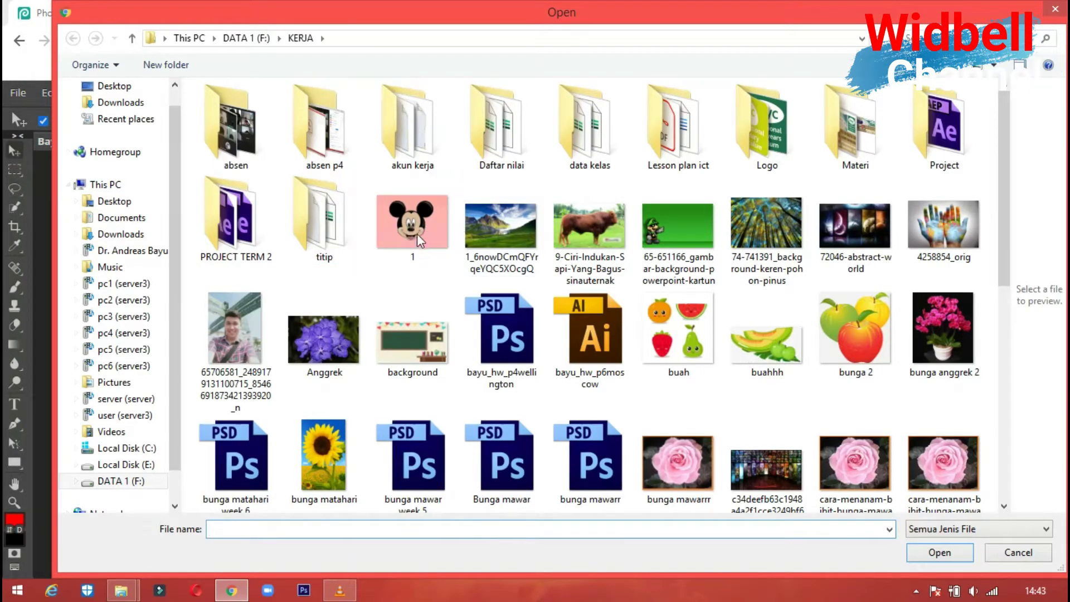
click(417, 220)
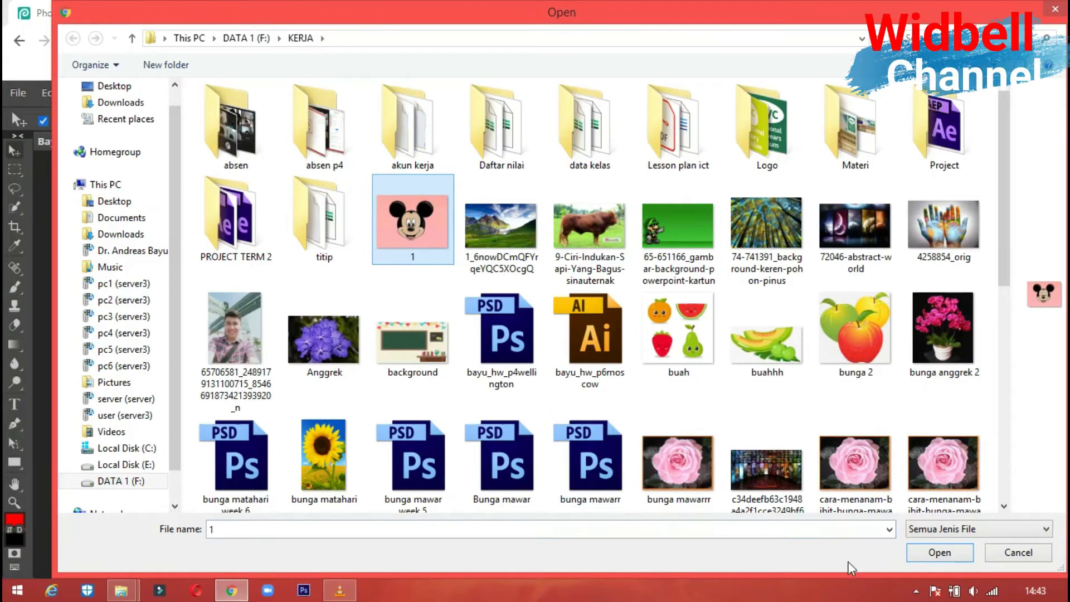
click(935, 553)
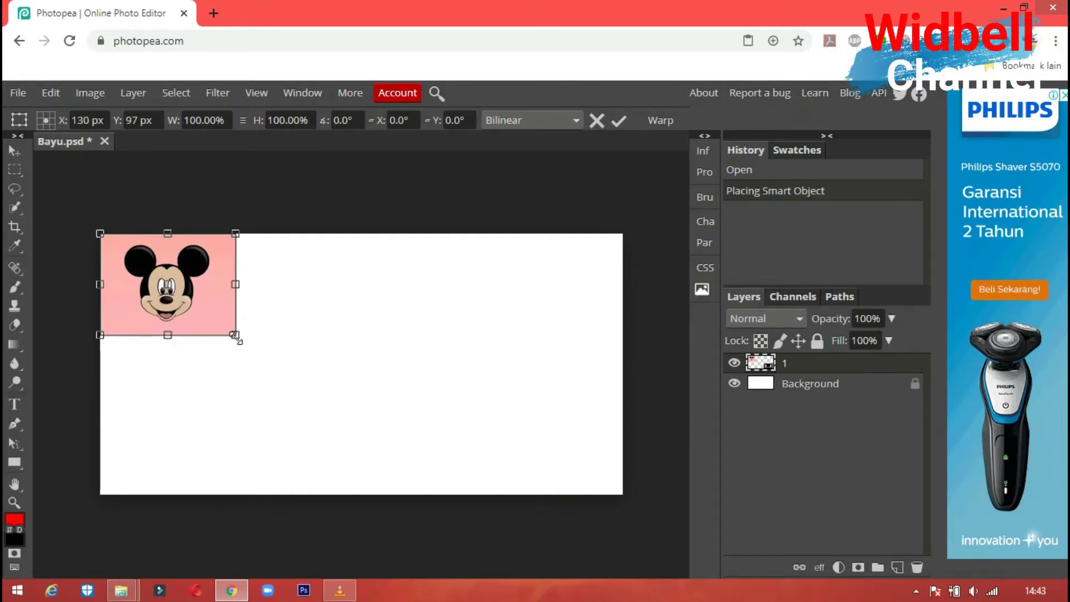
drag(235, 337, 620, 492)
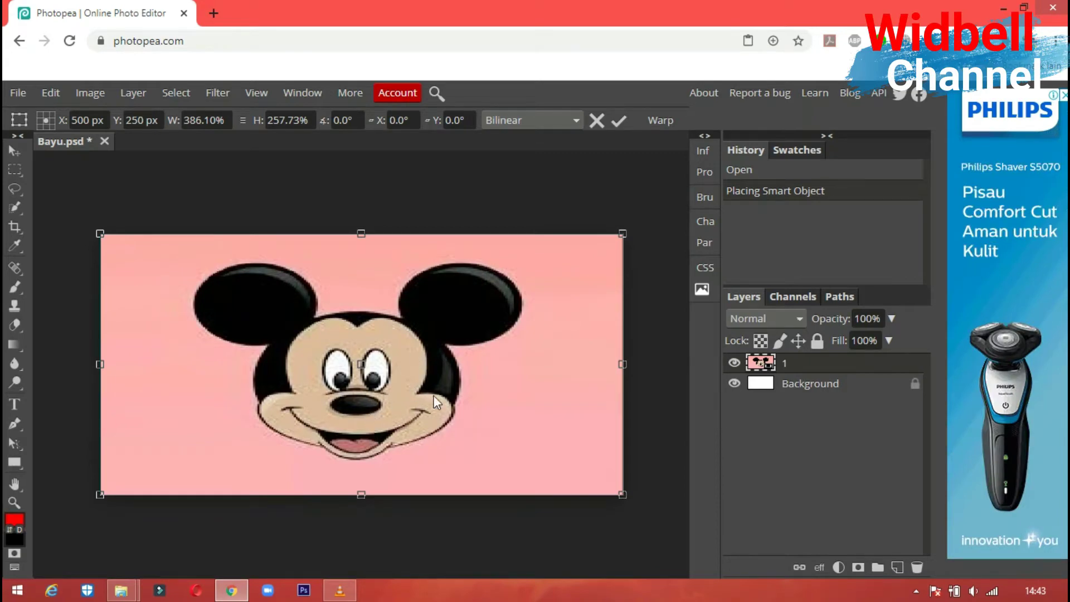
click(11, 149)
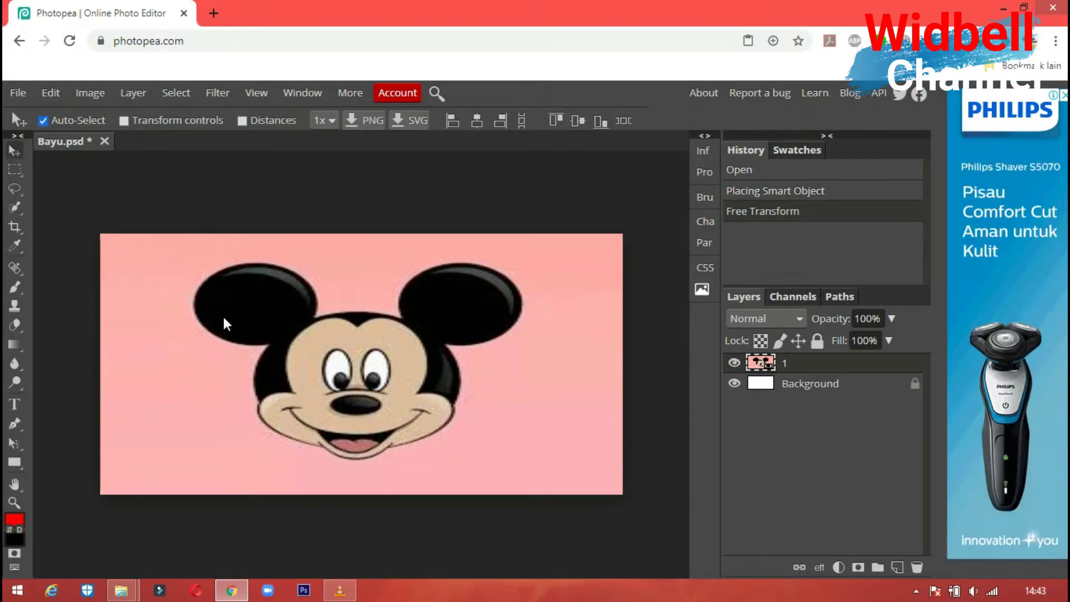
- Choose the Quick Selection tool with a 12 px brush size
click(13, 209)
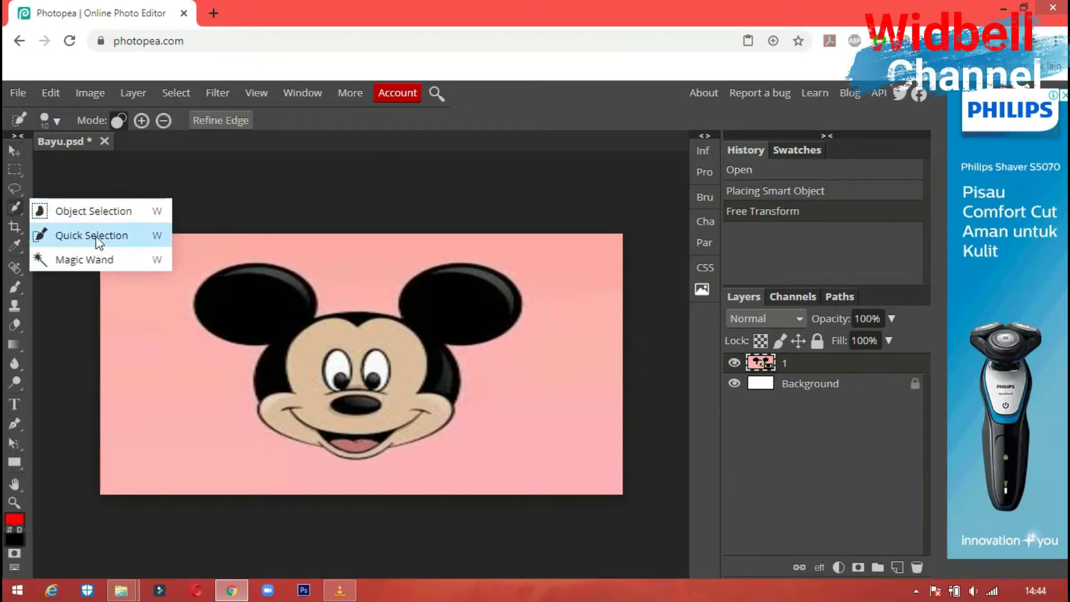
click(157, 237)
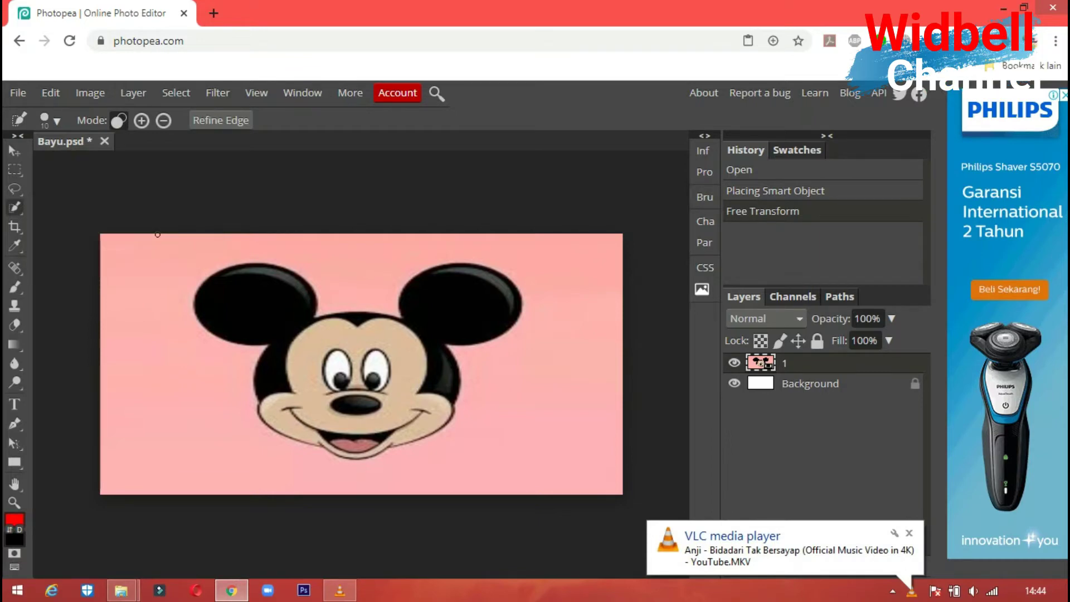
click(58, 124)
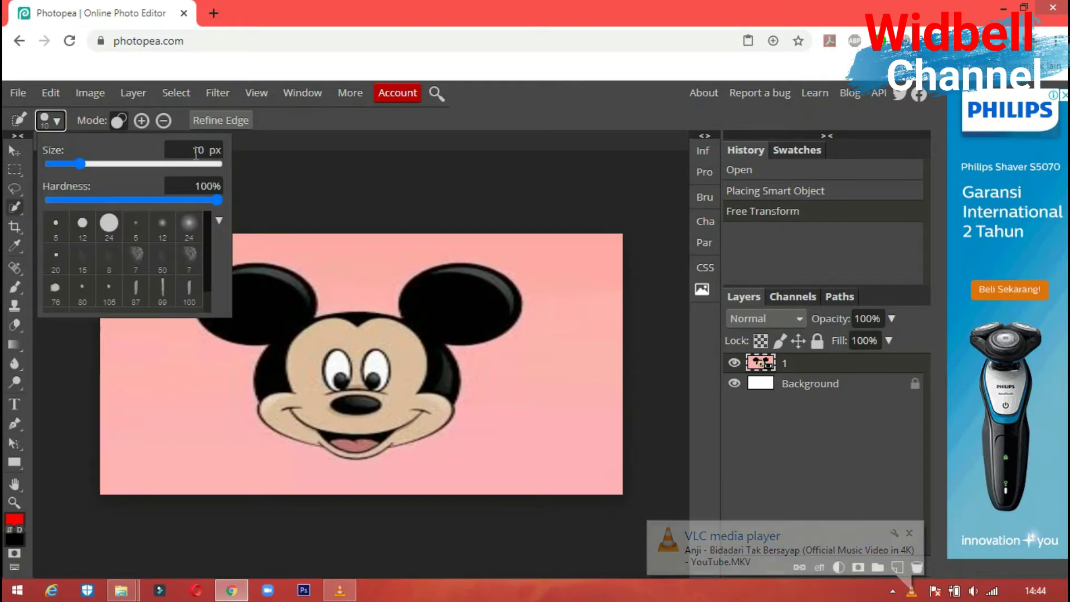
click(203, 151)
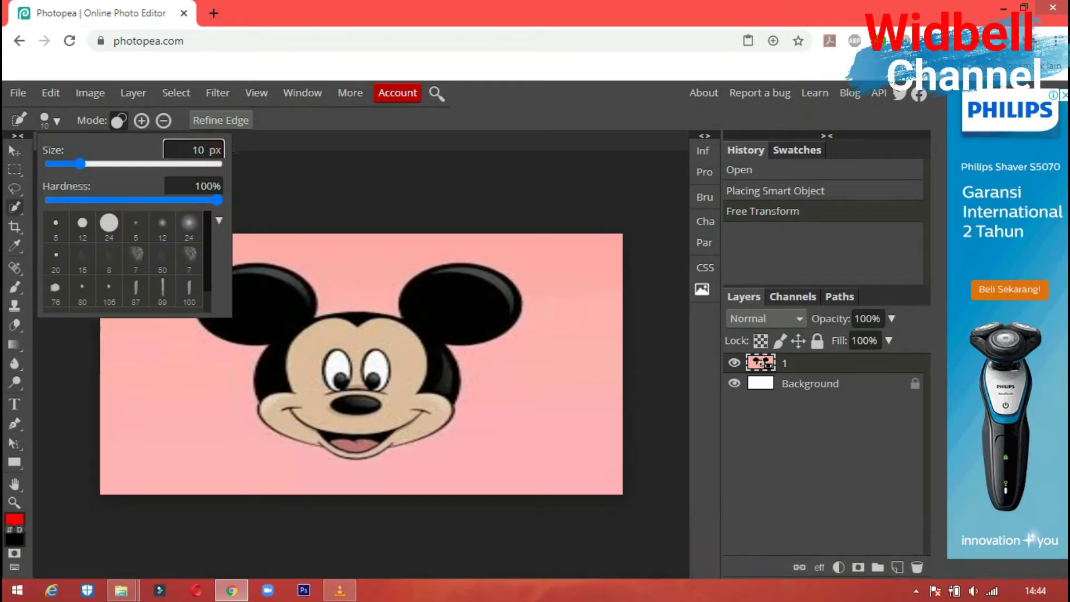
key(BackSpace)
text(2)
key(Return)
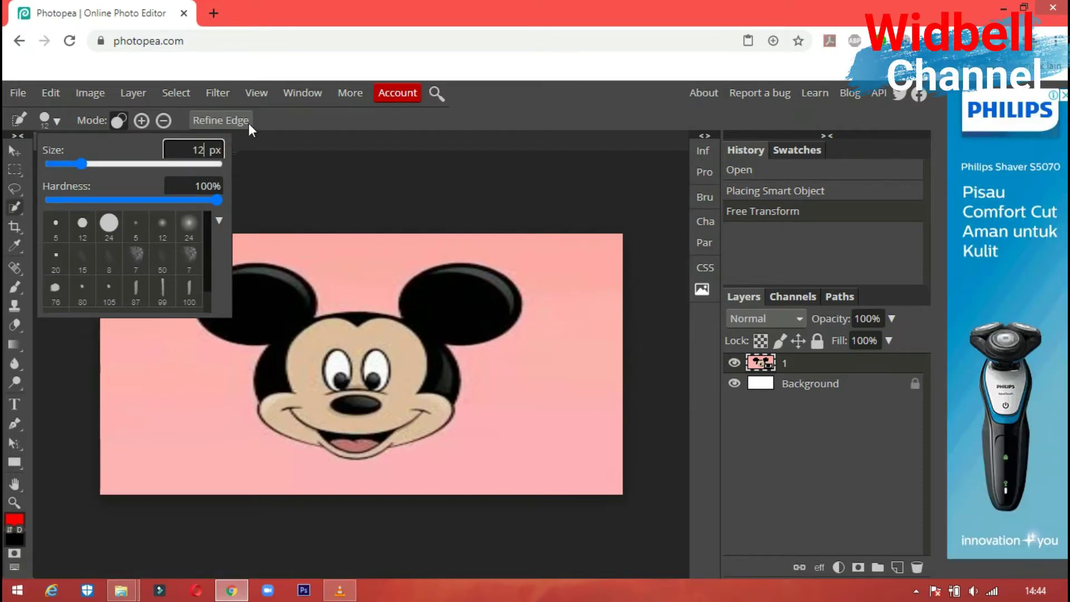
click(283, 118)
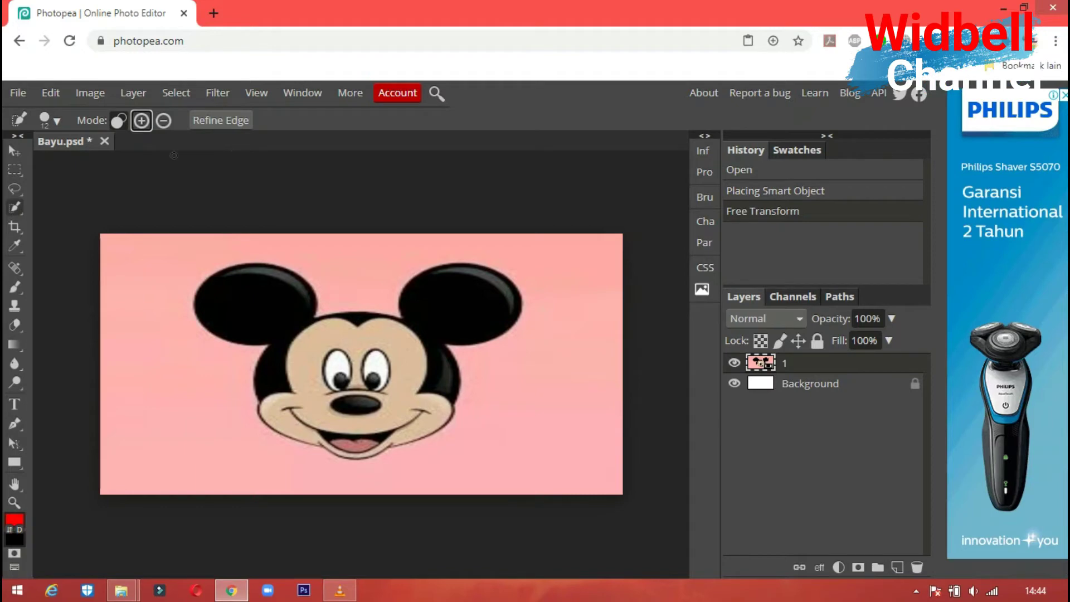
- Rasterize the Mickey layer and select Mickey's head and ears in add-to-selection mode
click(258, 296)
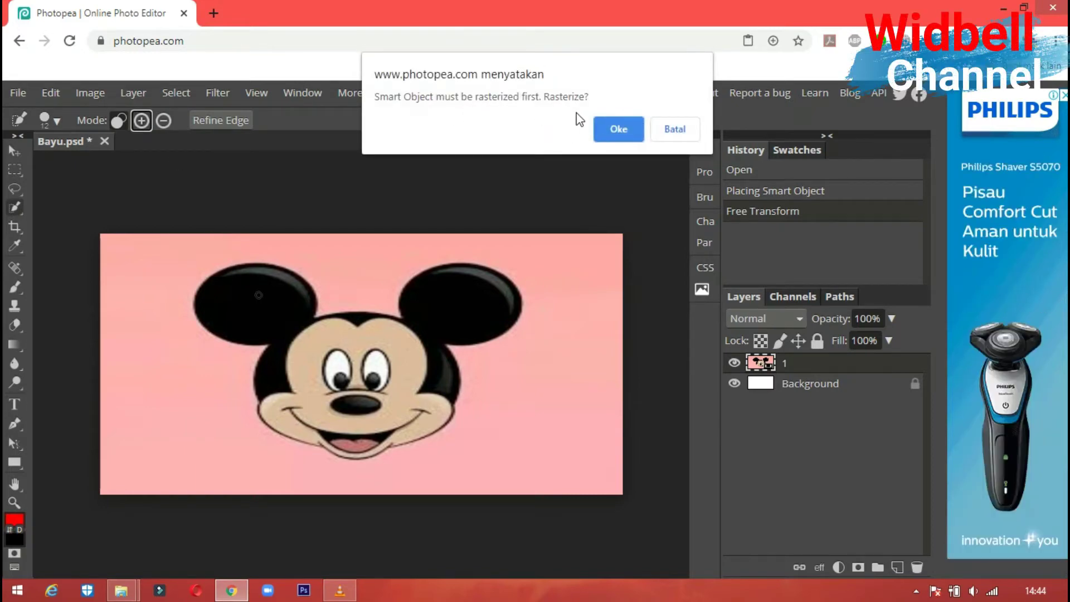
click(605, 129)
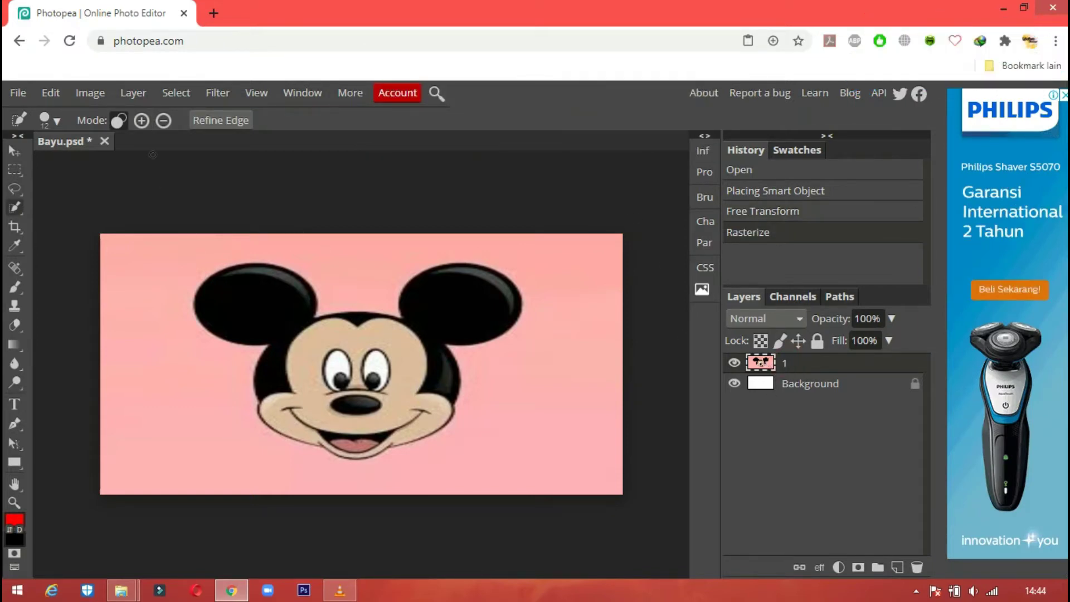
click(144, 120)
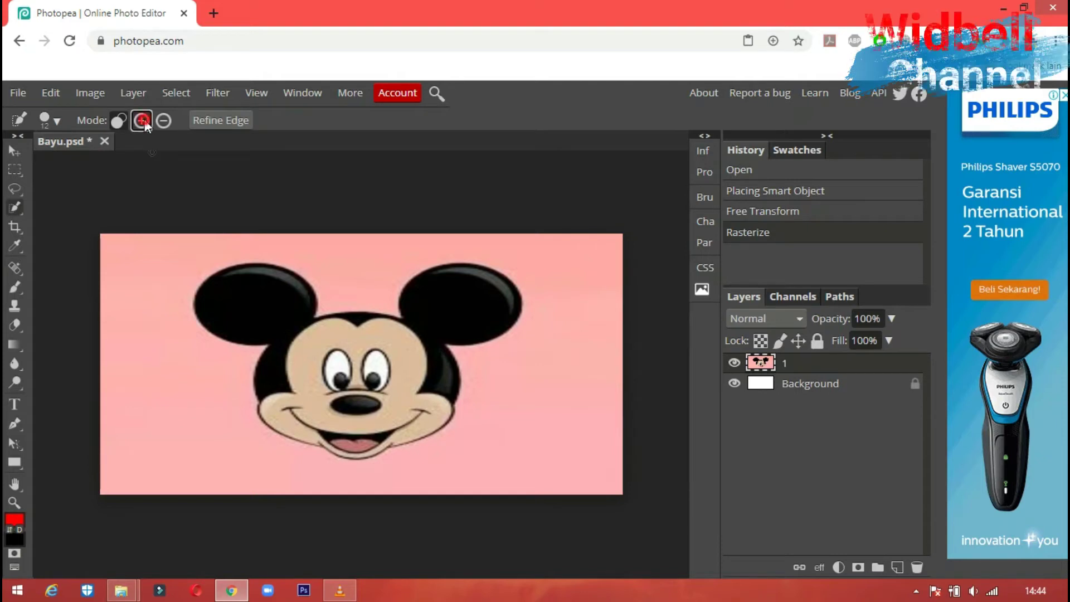
click(251, 285)
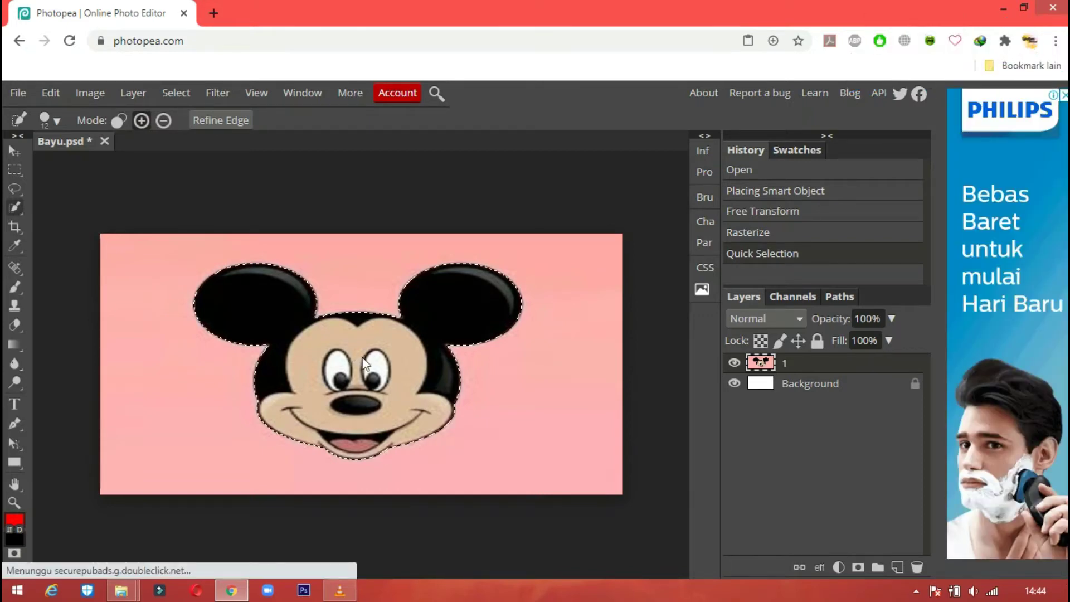
- Duplicate the Background, hide the pink Mickey layer, and paste the head as Layer 1
key(Delete)
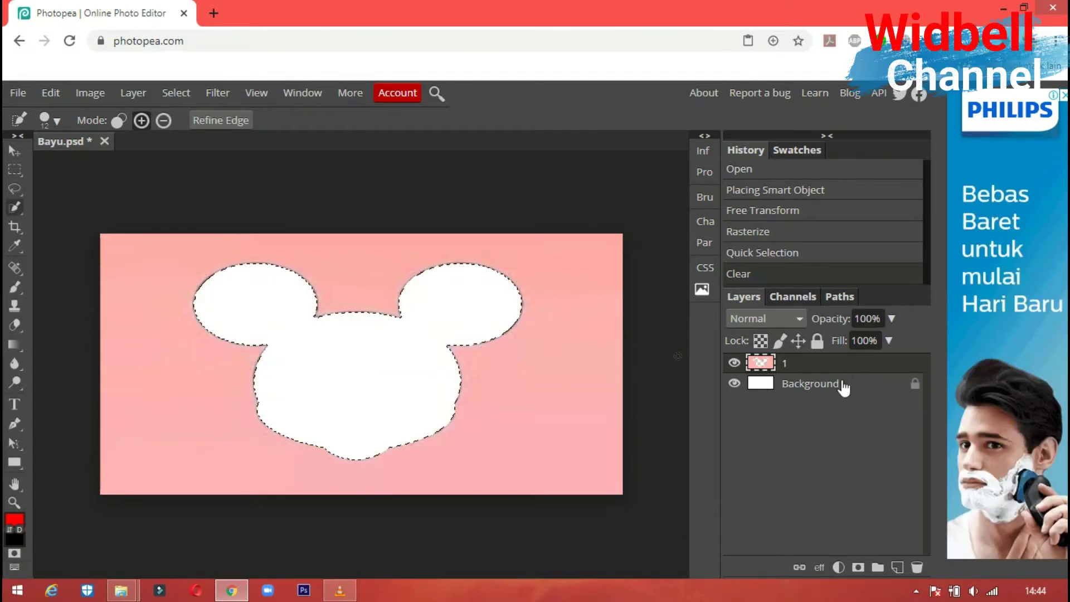
click(828, 391)
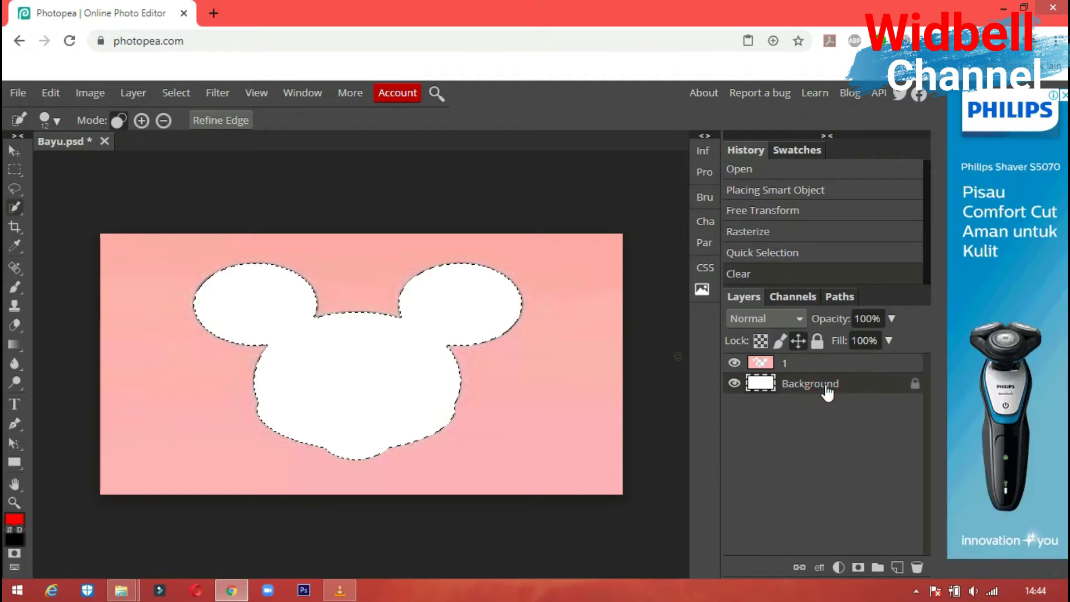
right_click(818, 390)
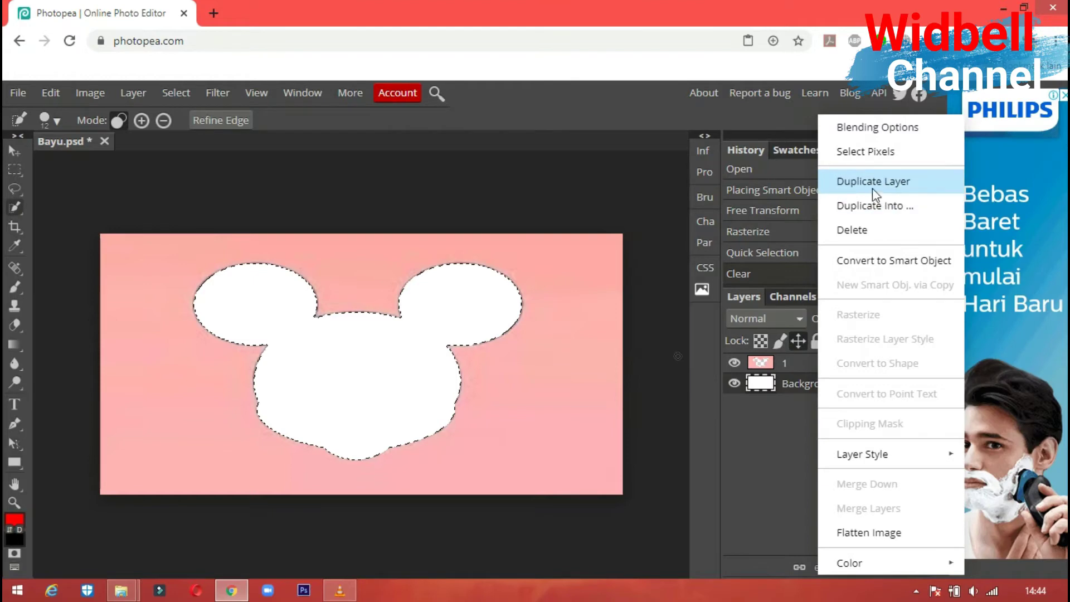
click(887, 185)
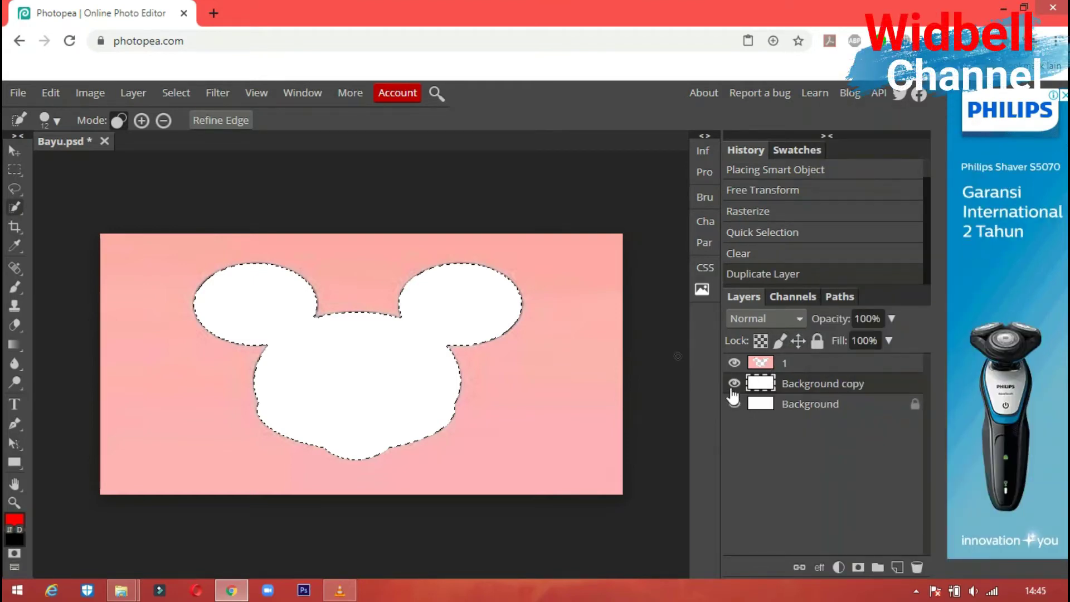
click(734, 363)
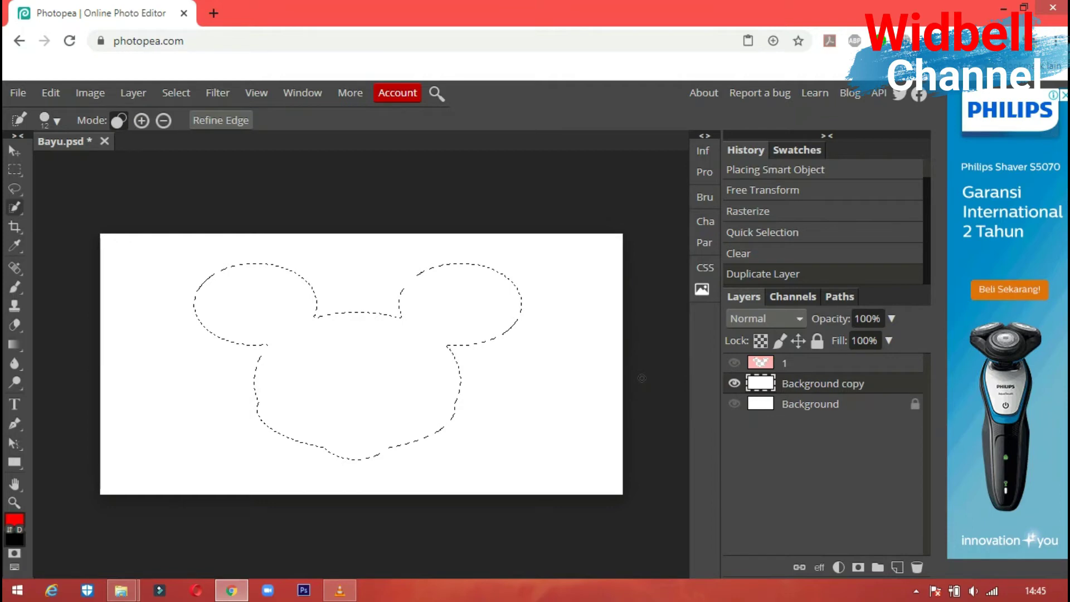
key(ctrl+v)
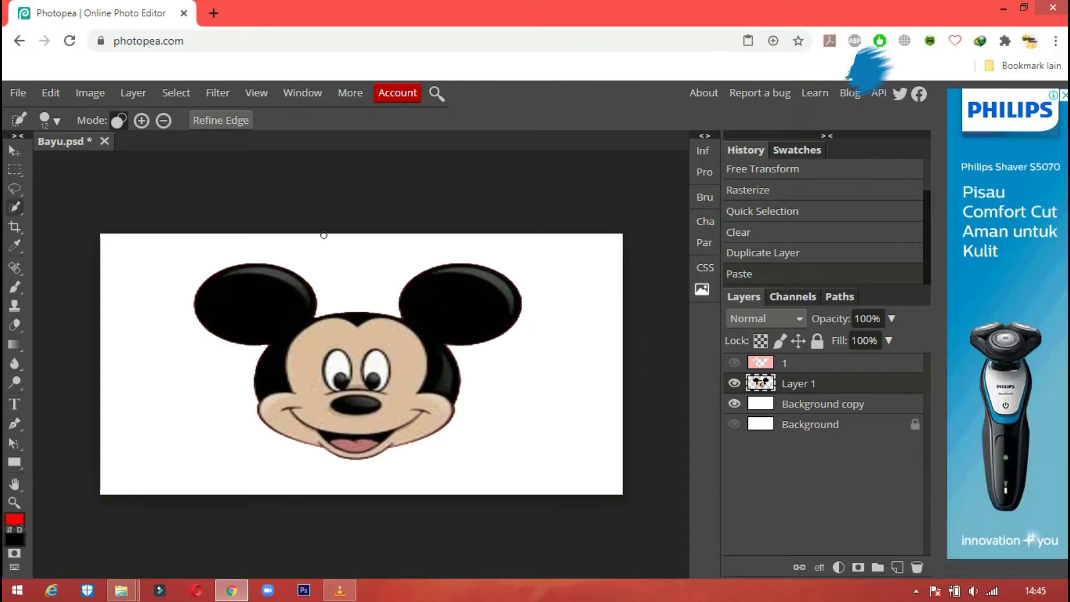
- Move Mickey's head left and free-transform it down to about 78% × 75%
click(20, 151)
mouse_move(369, 355)
mouse_down()
mouse_move(353, 339)
mouse_move(421, 357)
mouse_move(425, 345)
mouse_move(361, 351)
mouse_move(373, 350)
mouse_up()
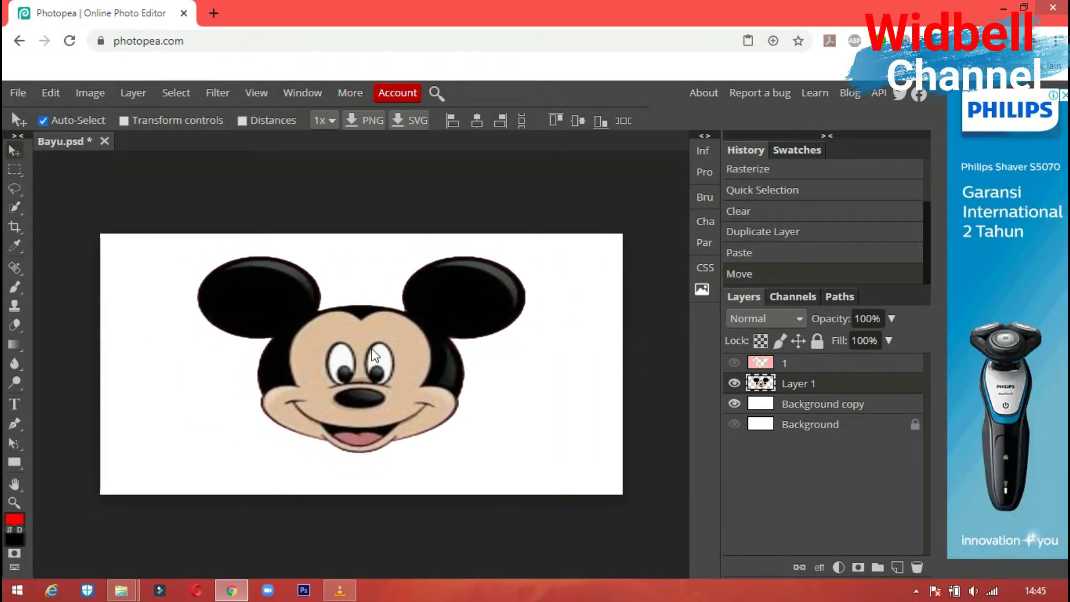
click(51, 93)
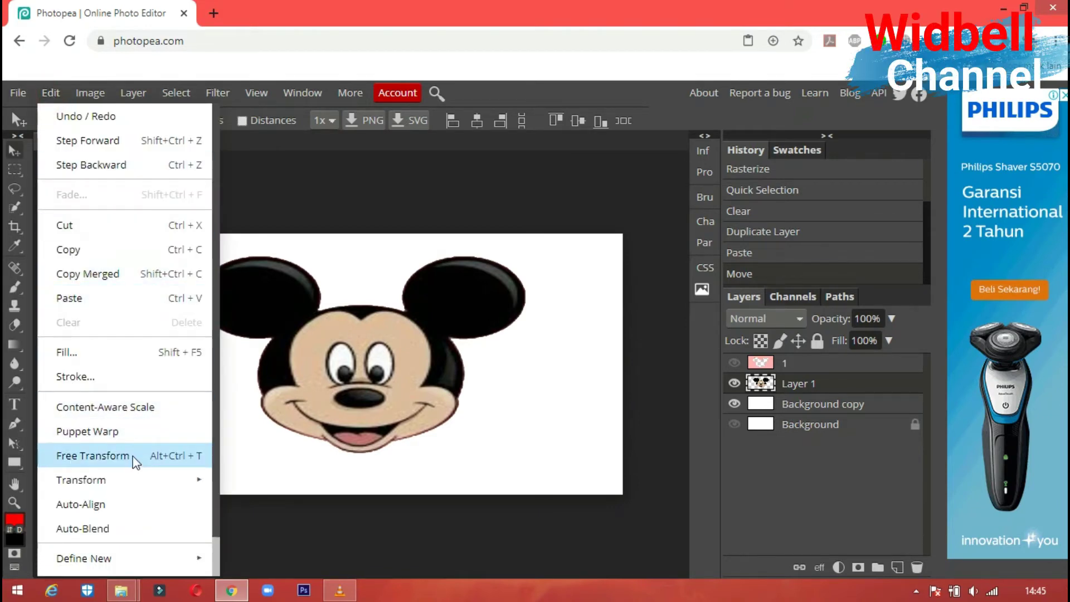
click(168, 457)
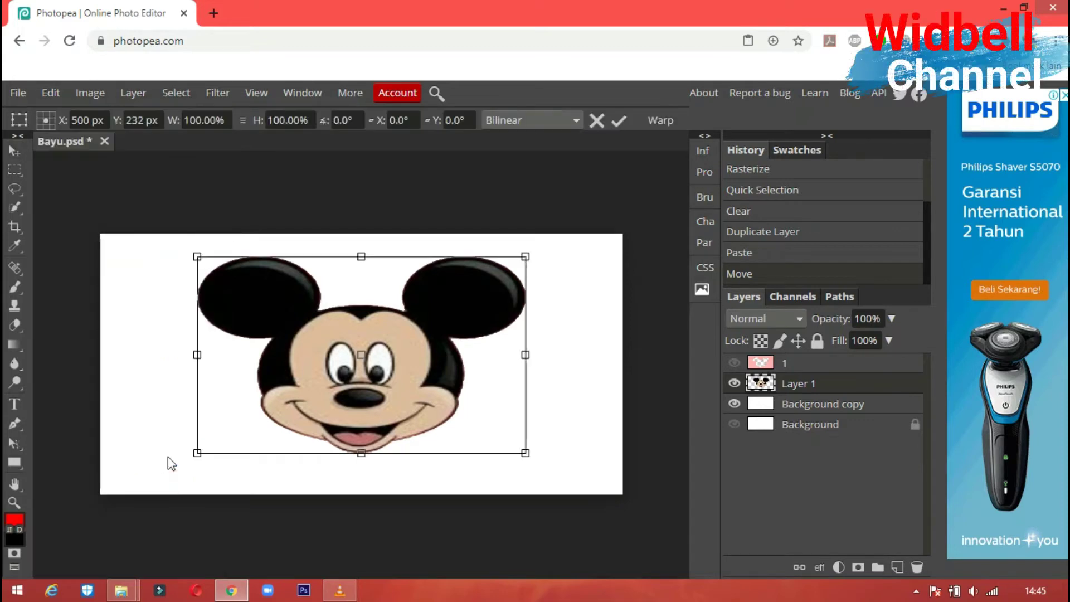
drag(525, 256, 288, 355)
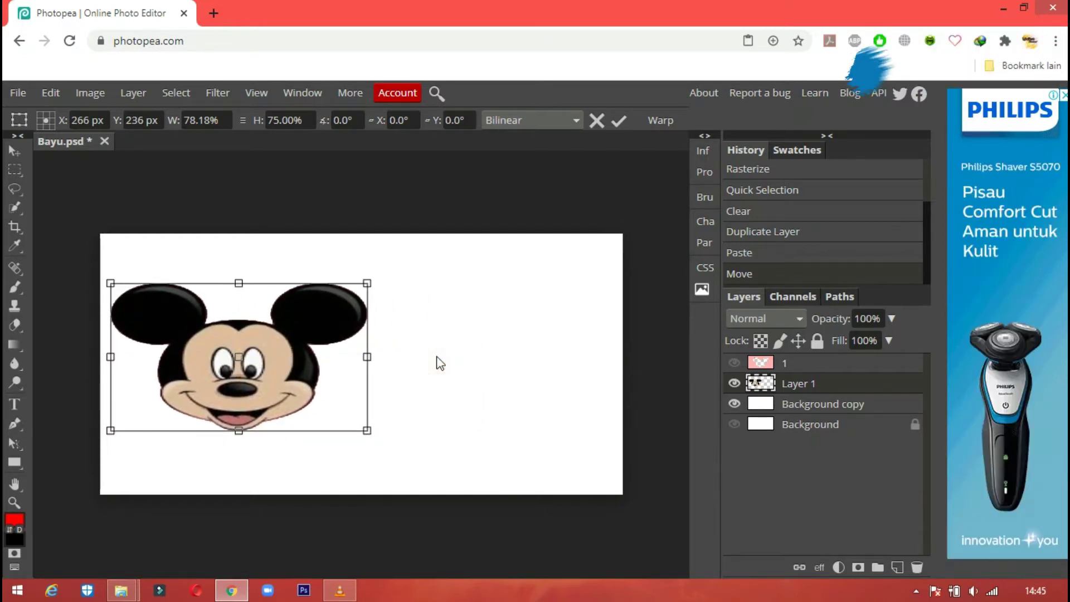
click(12, 152)
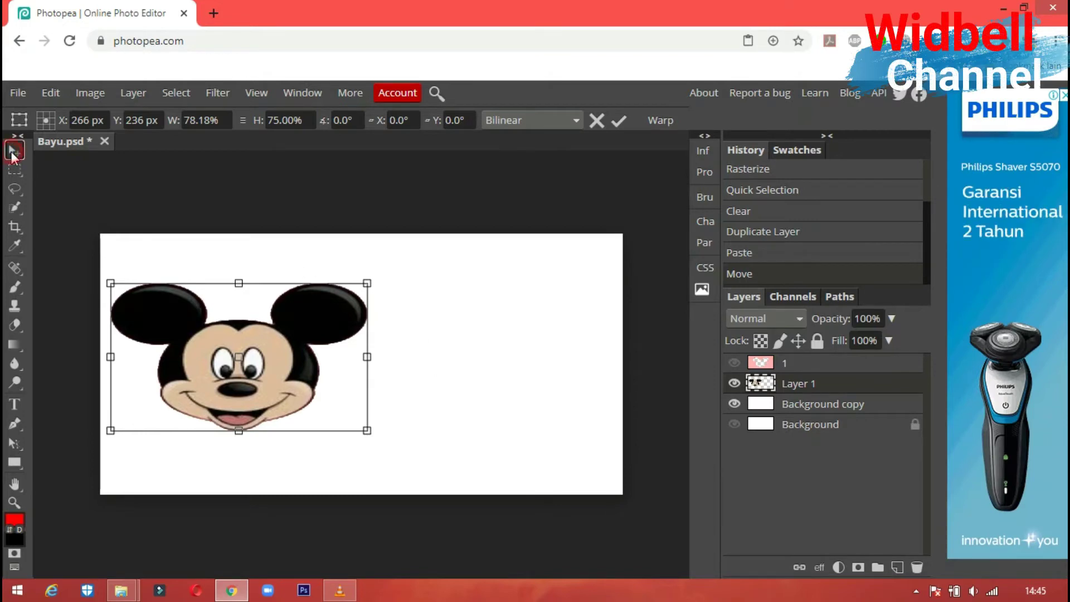
key(Return)
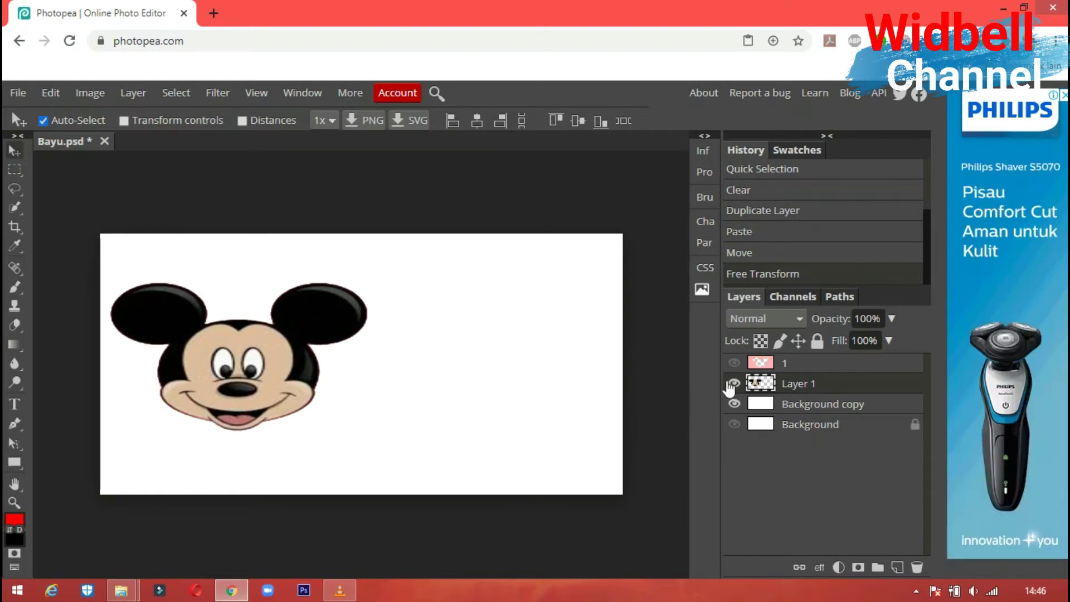
- Hide Layer 1 and draw a 500 × 500 px magenta rectangle over the left half
click(734, 383)
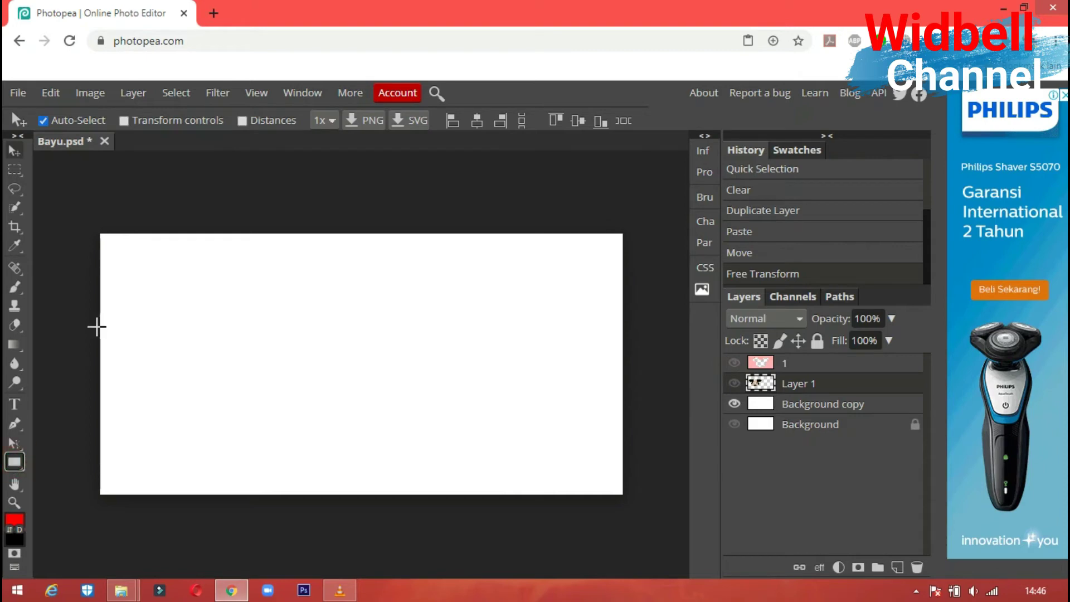
key(u)
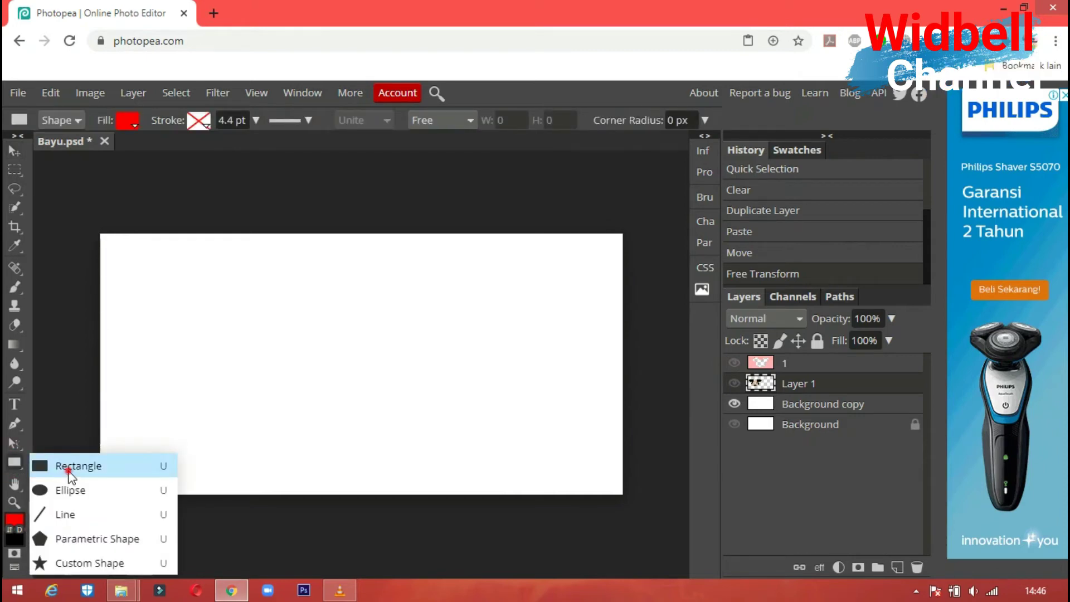
click(67, 468)
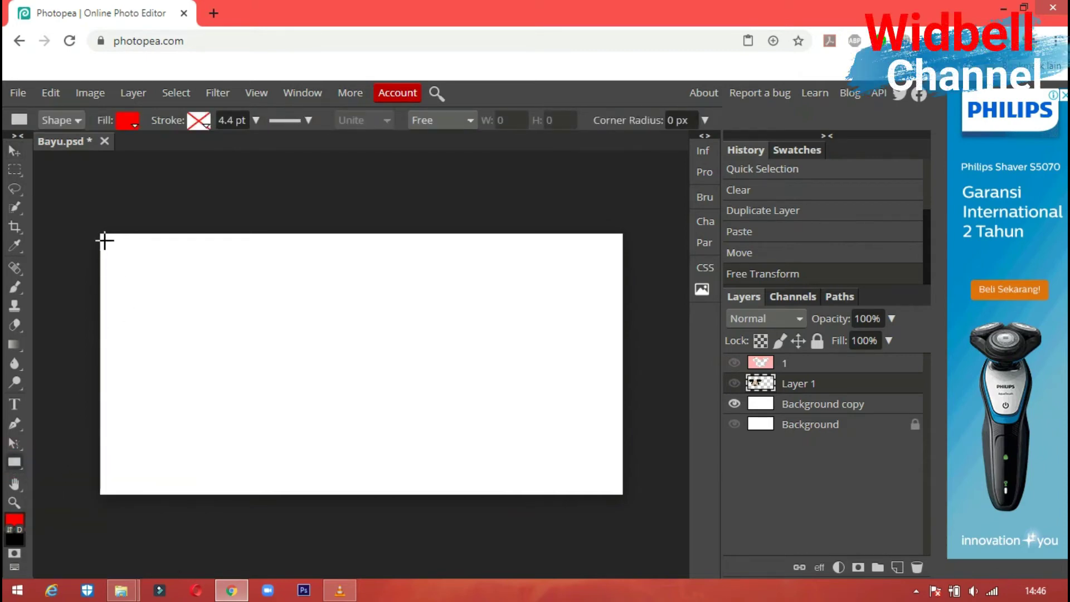
drag(101, 234, 362, 494)
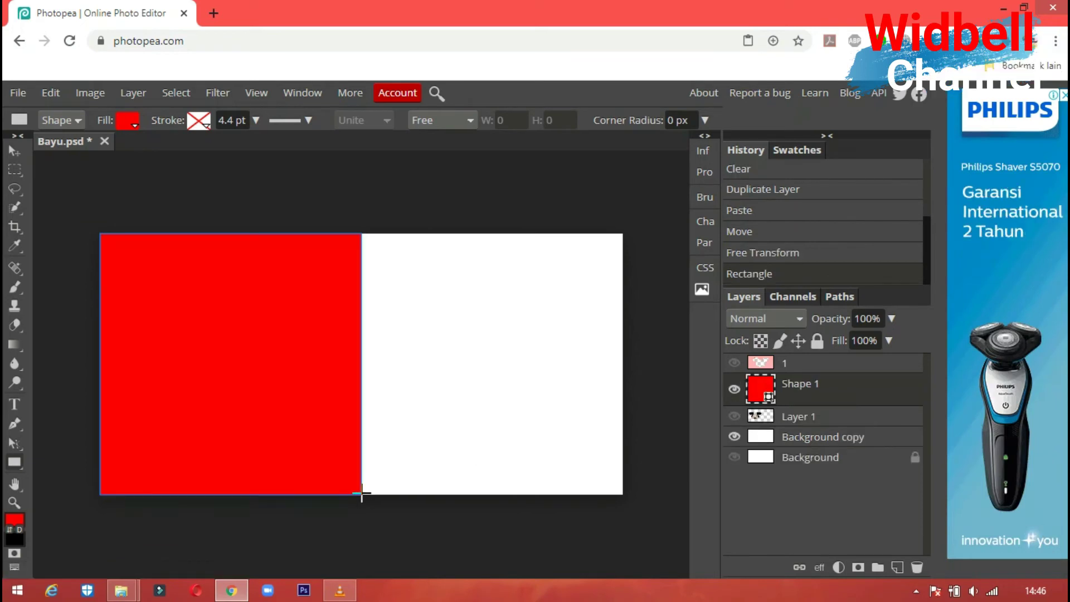
click(135, 129)
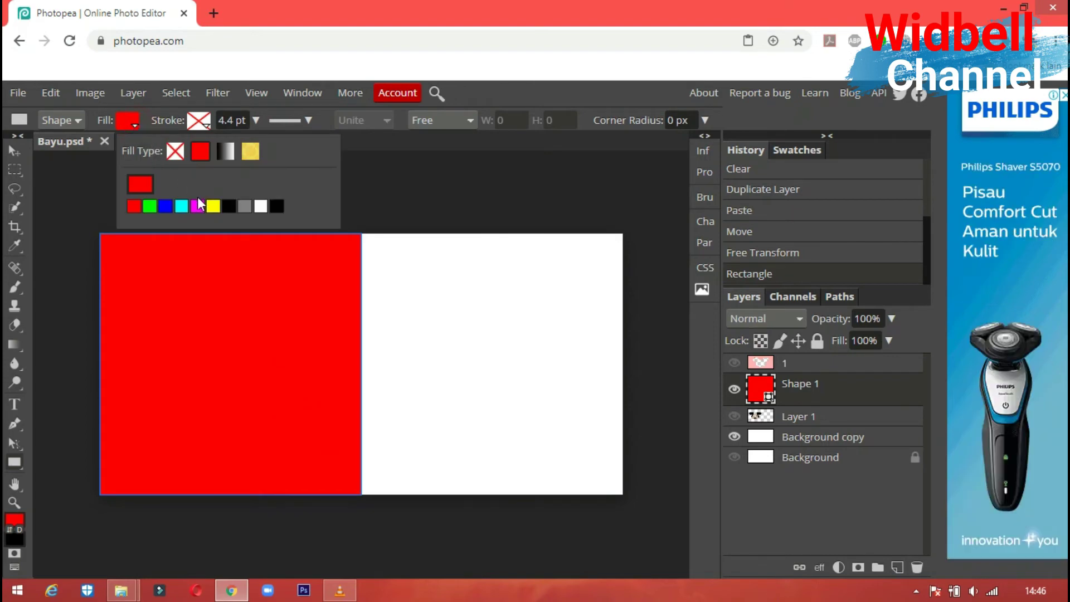
click(196, 206)
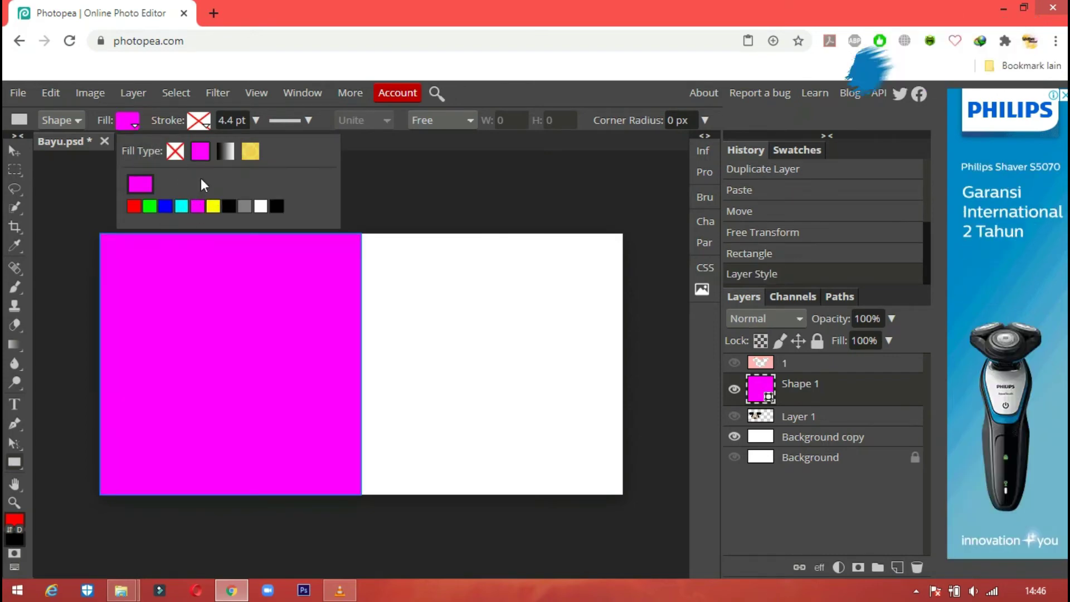
click(498, 95)
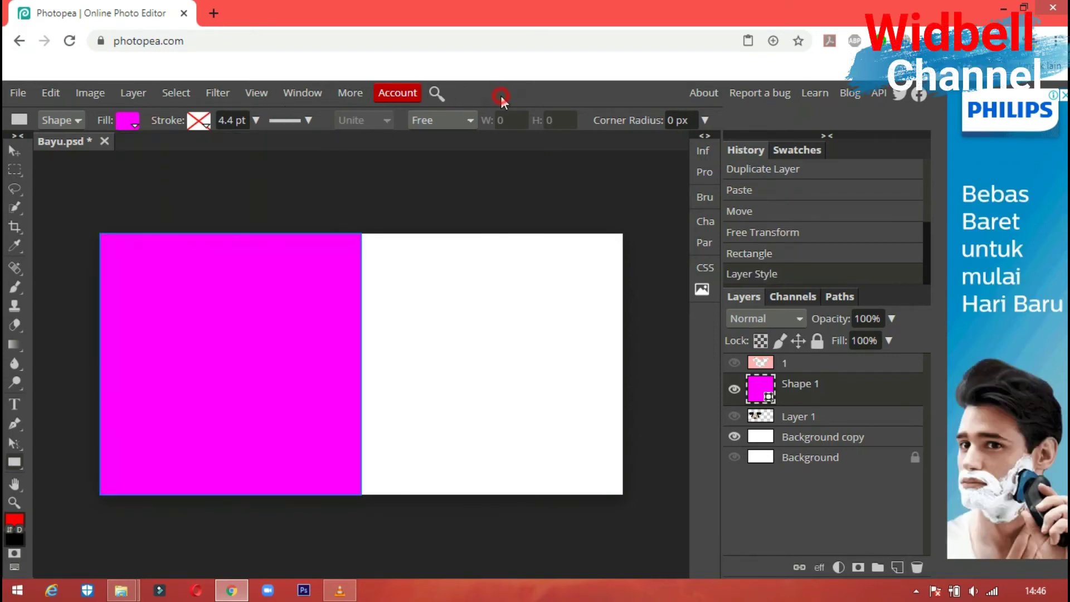
- Give the rectangle a solid green stroke of about 9.5 pt
click(209, 128)
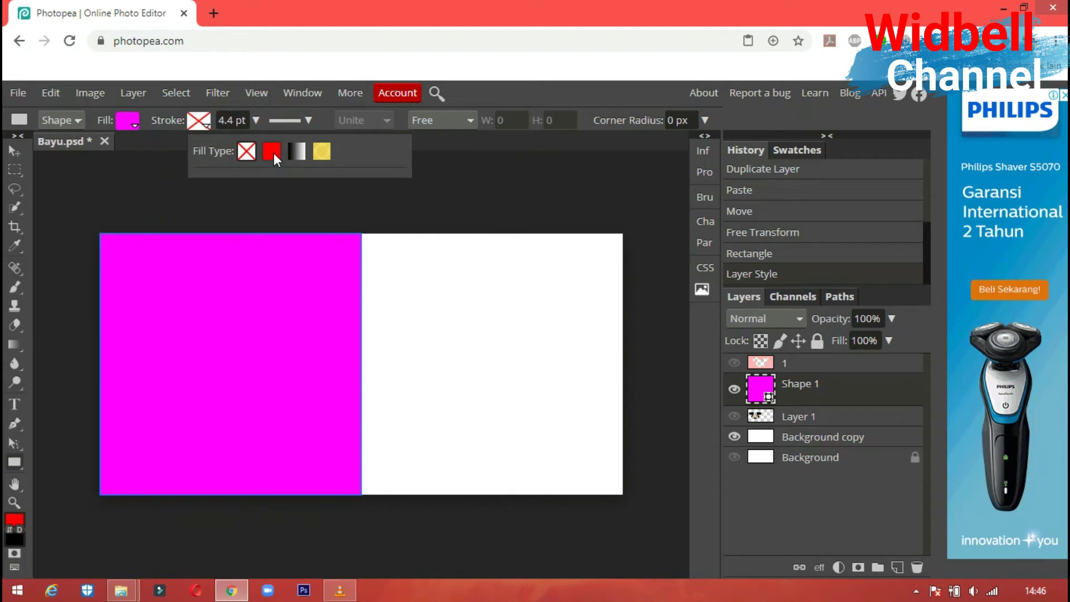
click(274, 155)
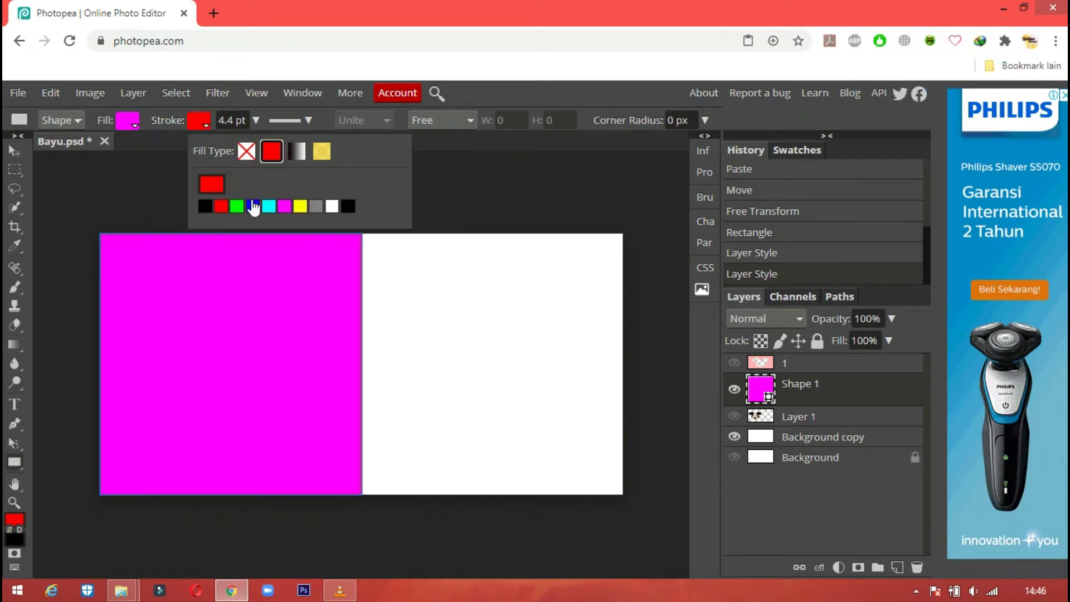
click(238, 208)
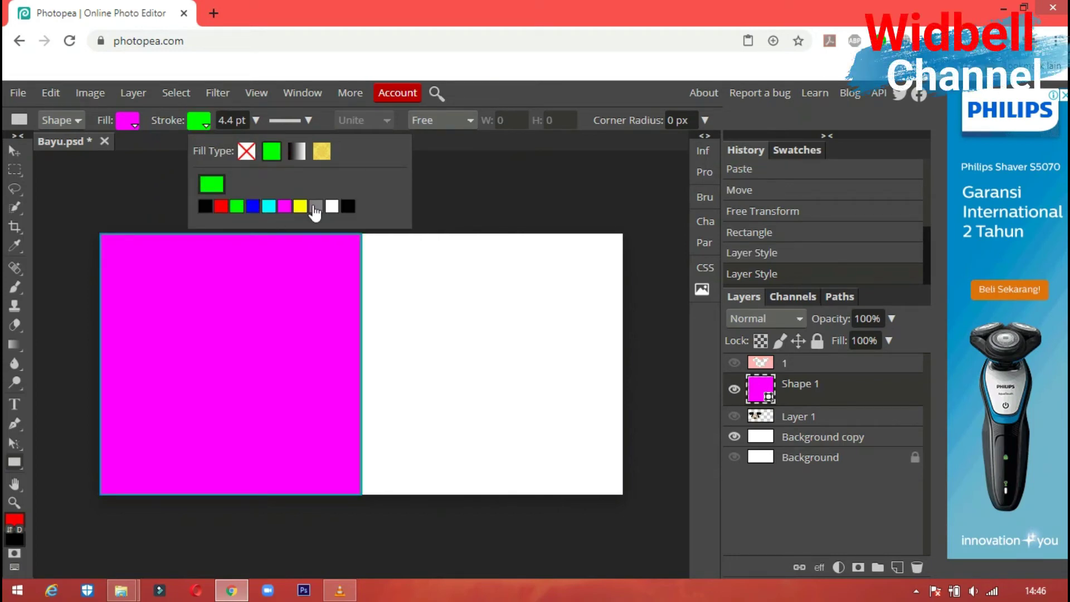
click(257, 121)
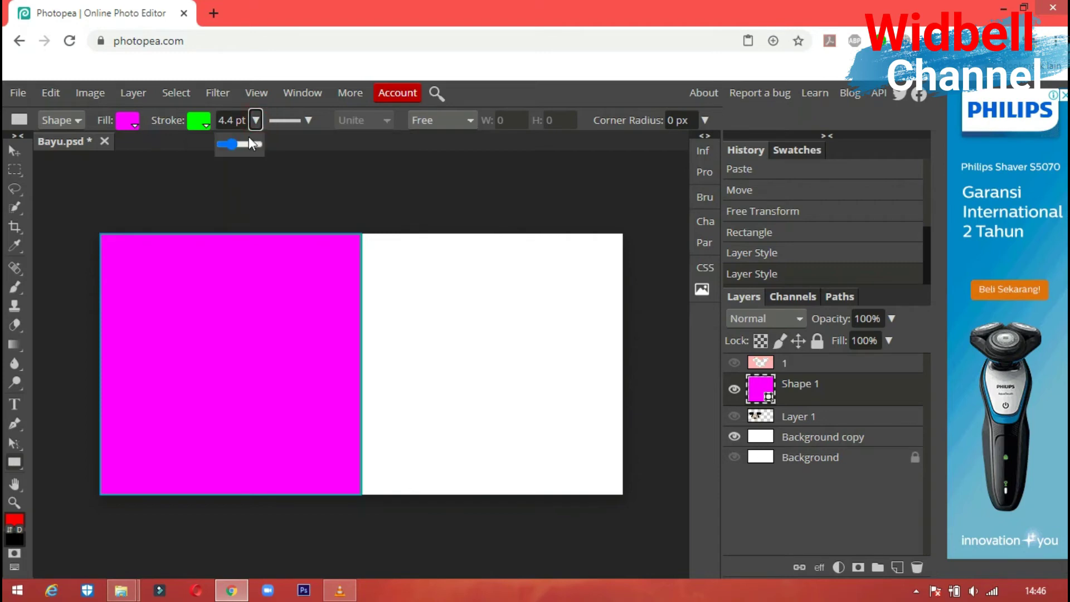
drag(243, 142, 245, 144)
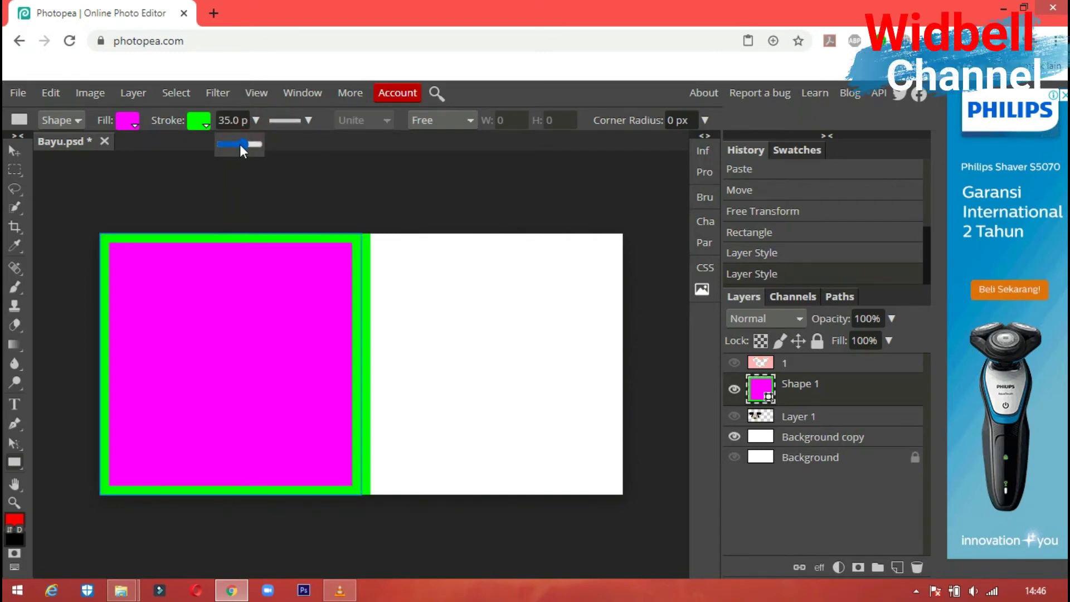
drag(240, 145, 234, 145)
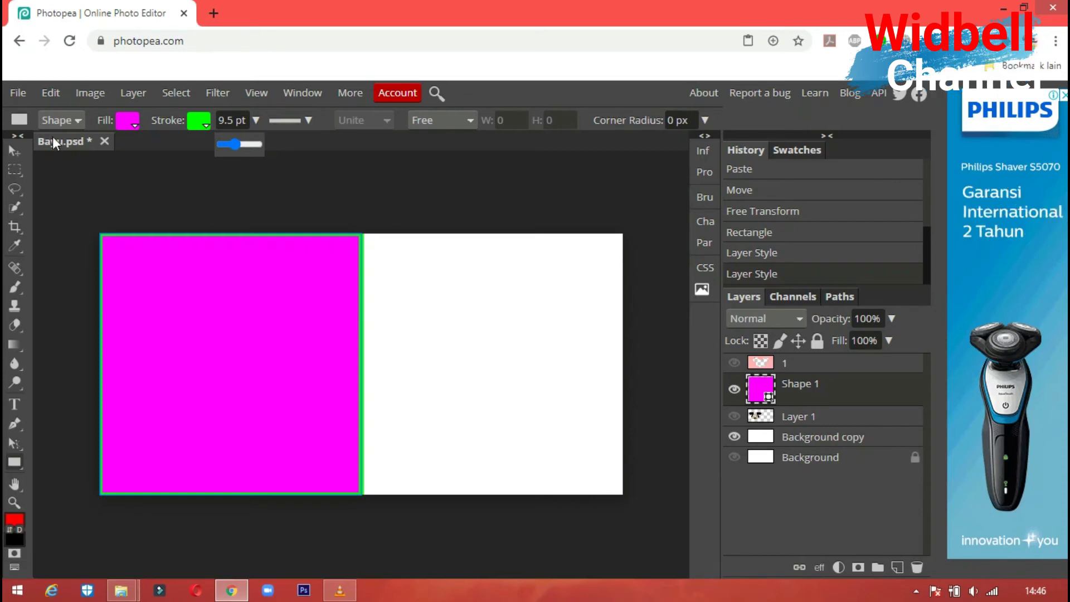
click(13, 151)
click(423, 311)
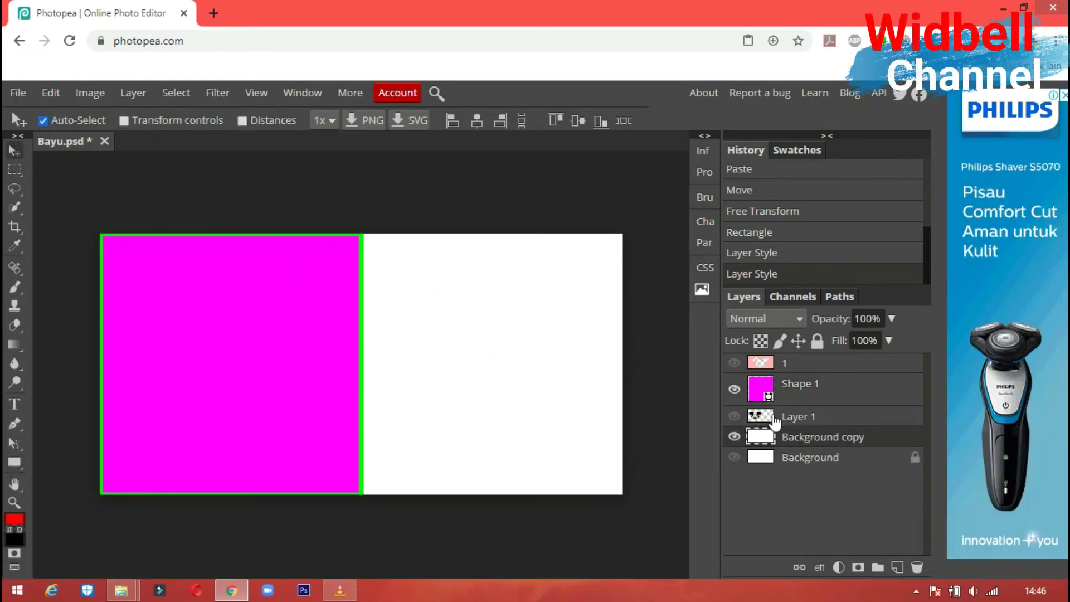
- Show Layer 1, move Shape 1 beneath it, and nudge Mickey's head over the magenta square
click(735, 416)
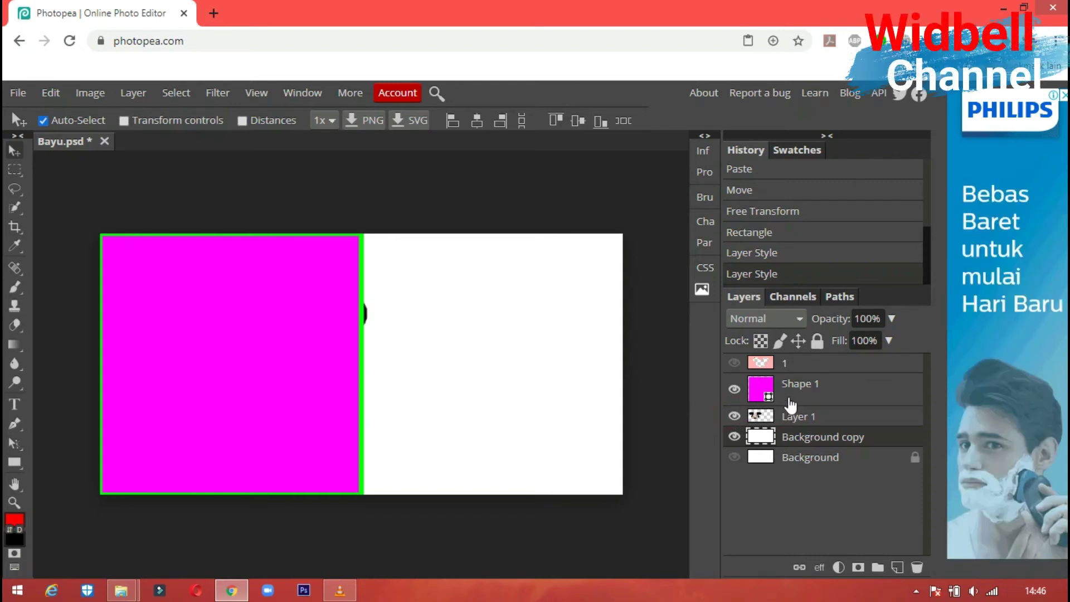
mouse_move(803, 383)
mouse_down()
mouse_move(798, 418)
mouse_move(797, 388)
mouse_up()
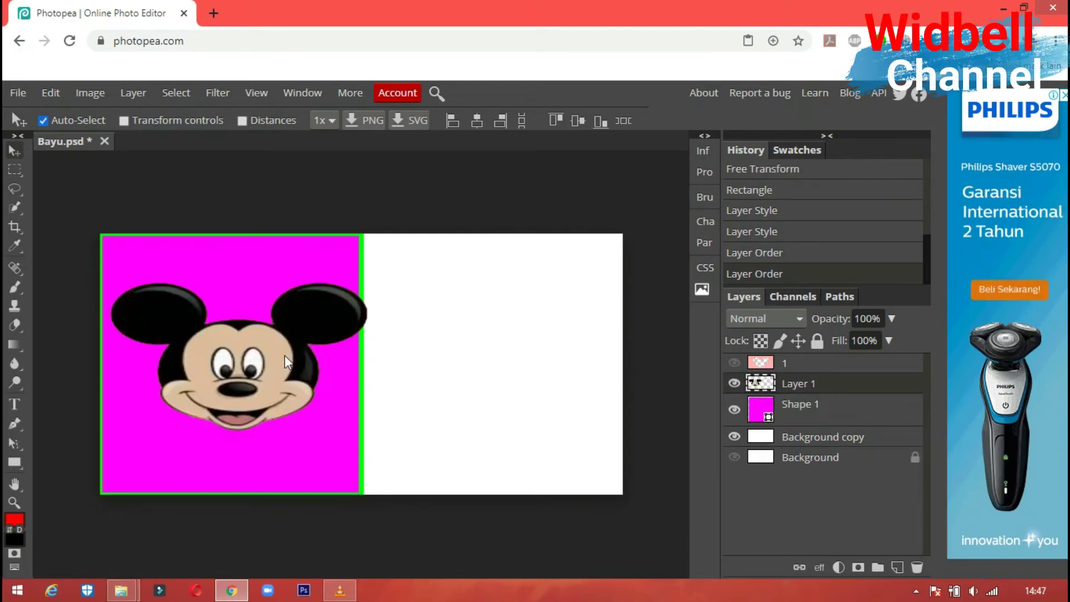
drag(269, 365, 258, 360)
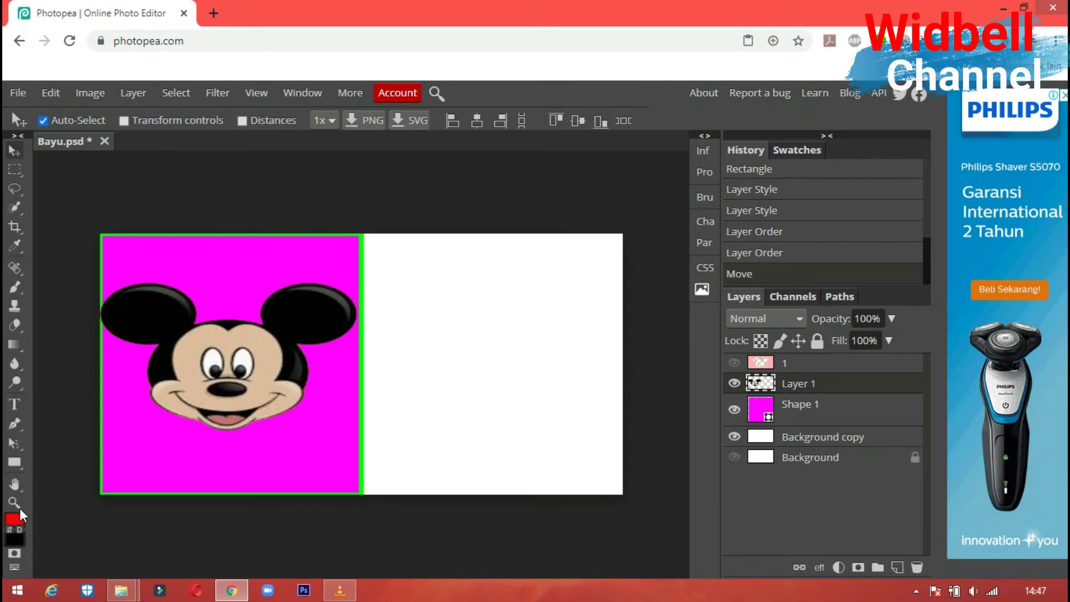
- Type the first name in green Homemade Apple script on the canvas's right half
click(15, 406)
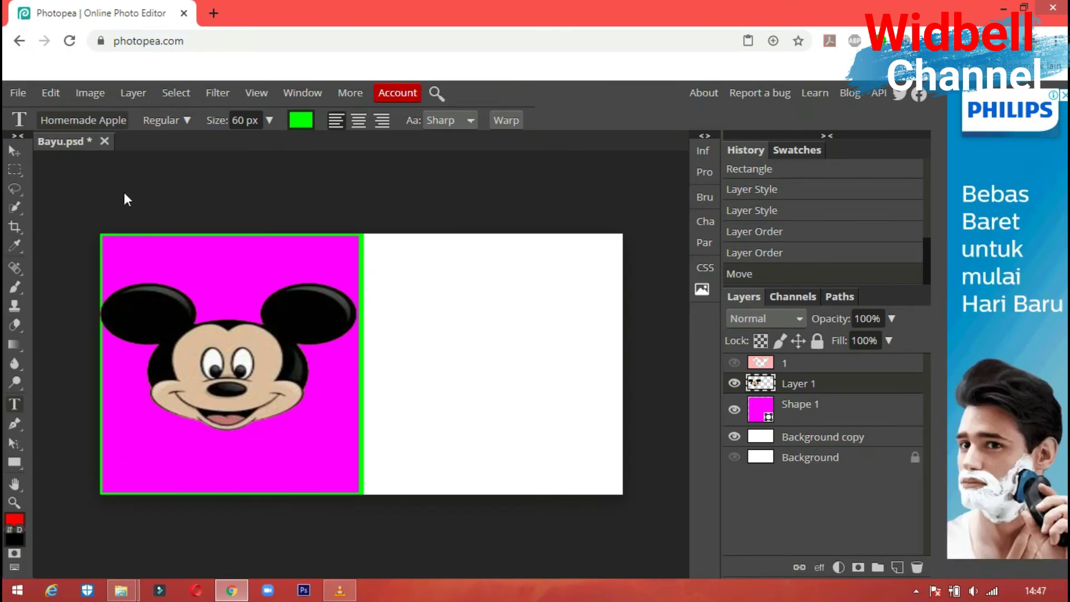
click(112, 122)
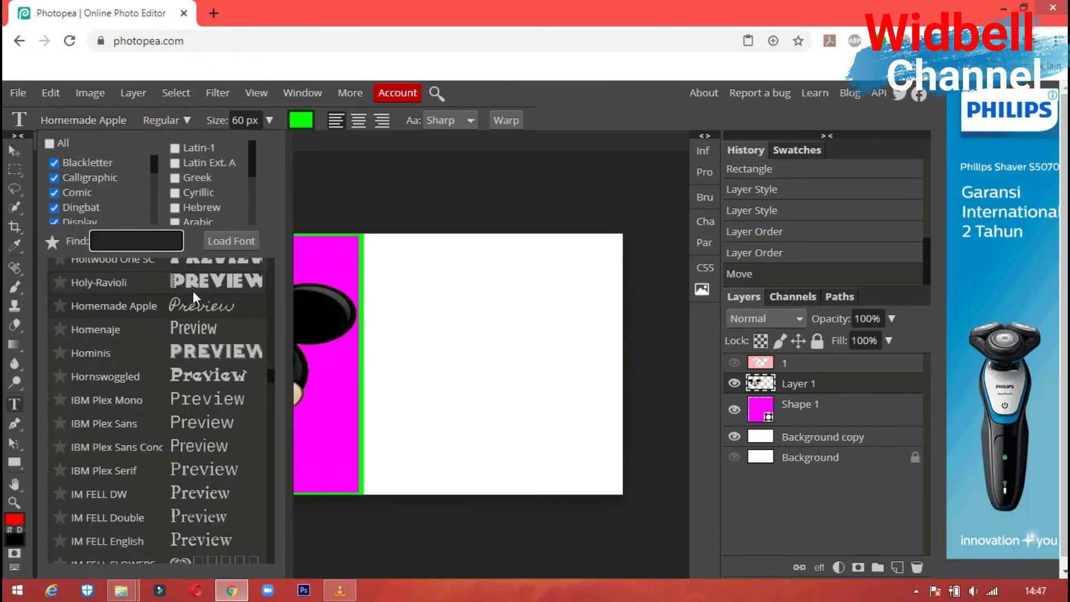
click(195, 305)
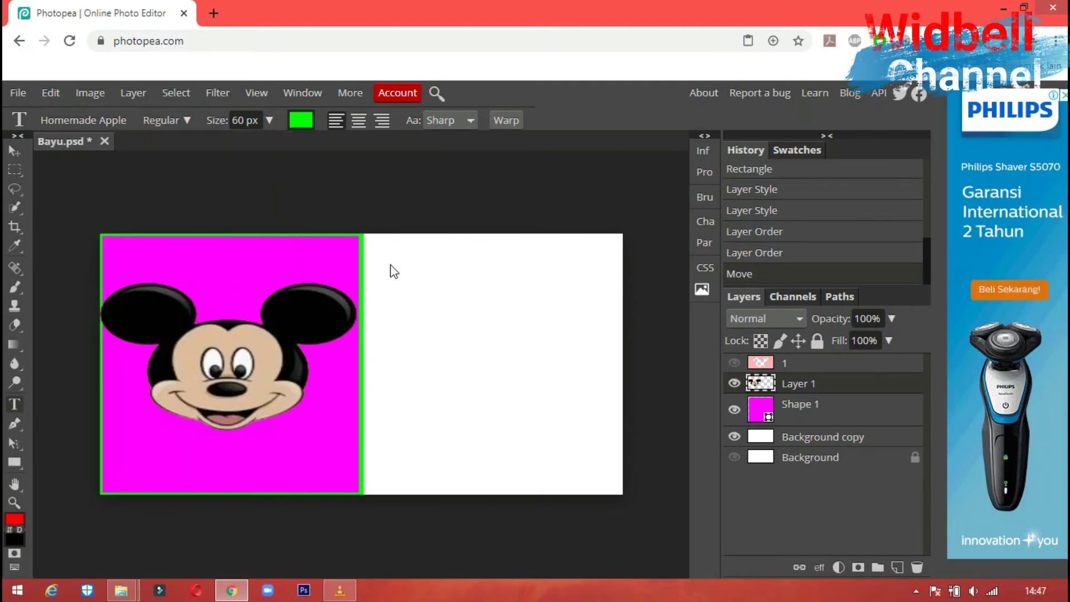
click(404, 272)
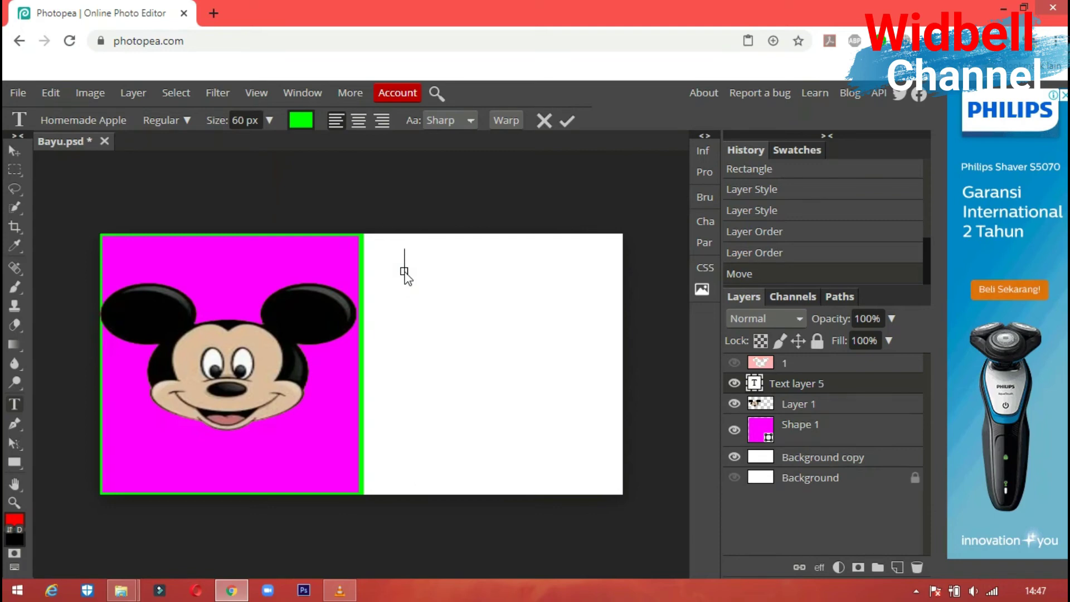
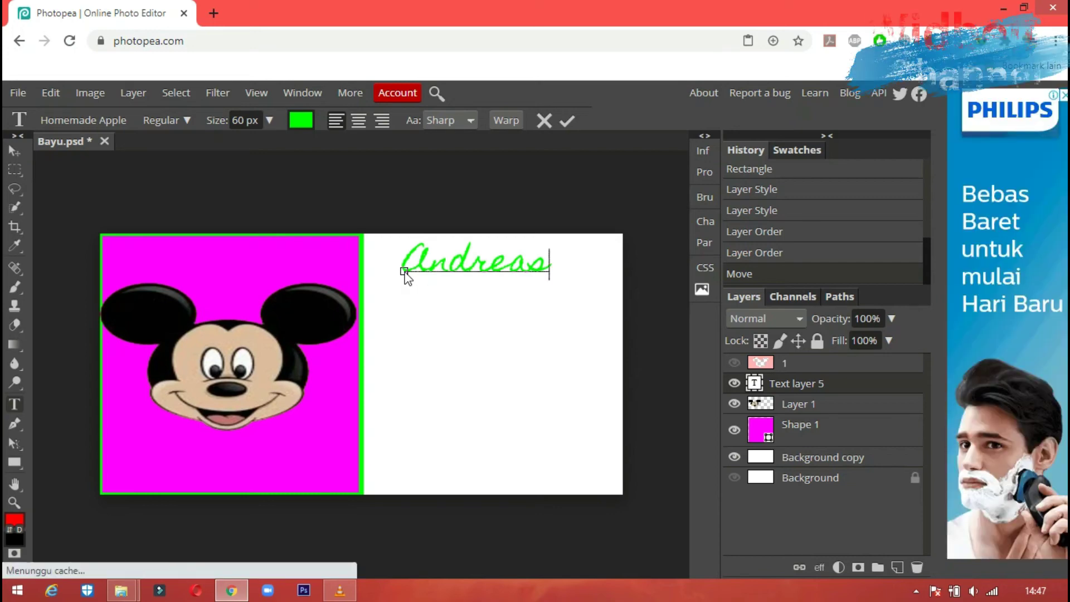
key(Return)
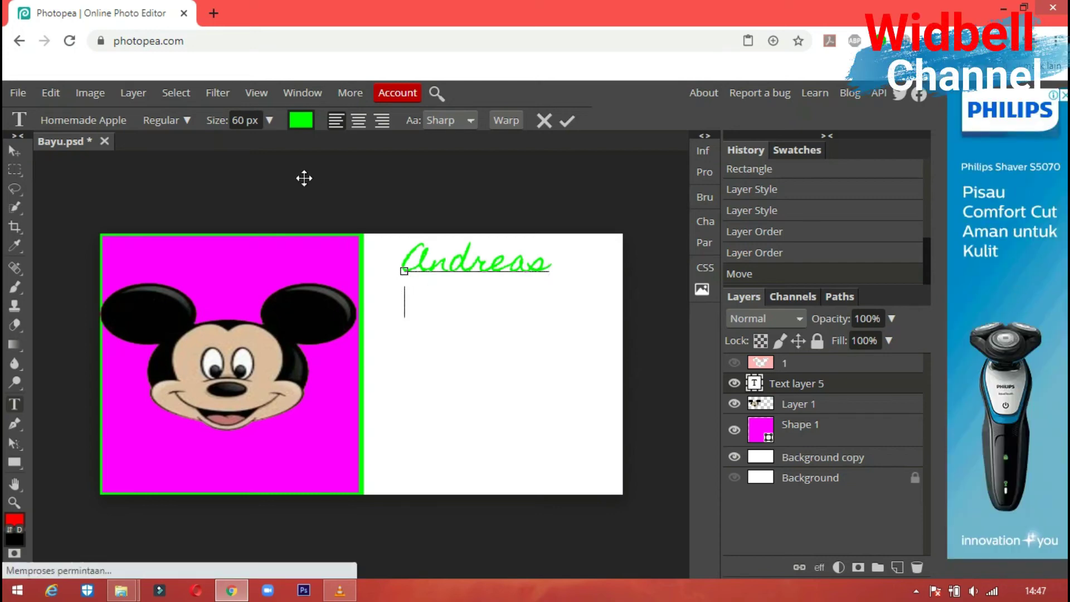
key(BackSpace)
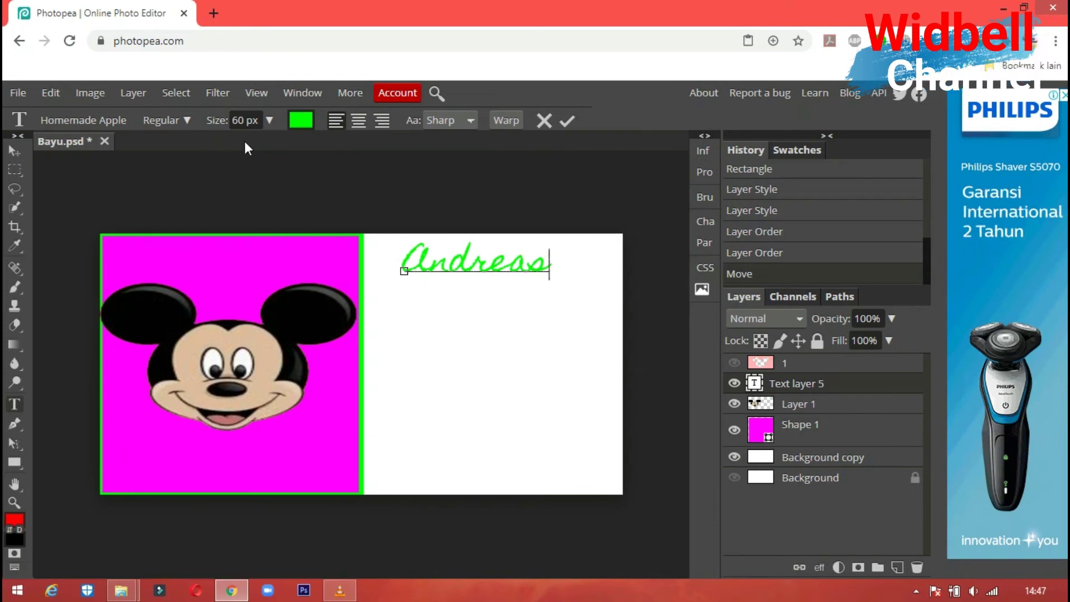
click(15, 151)
click(14, 404)
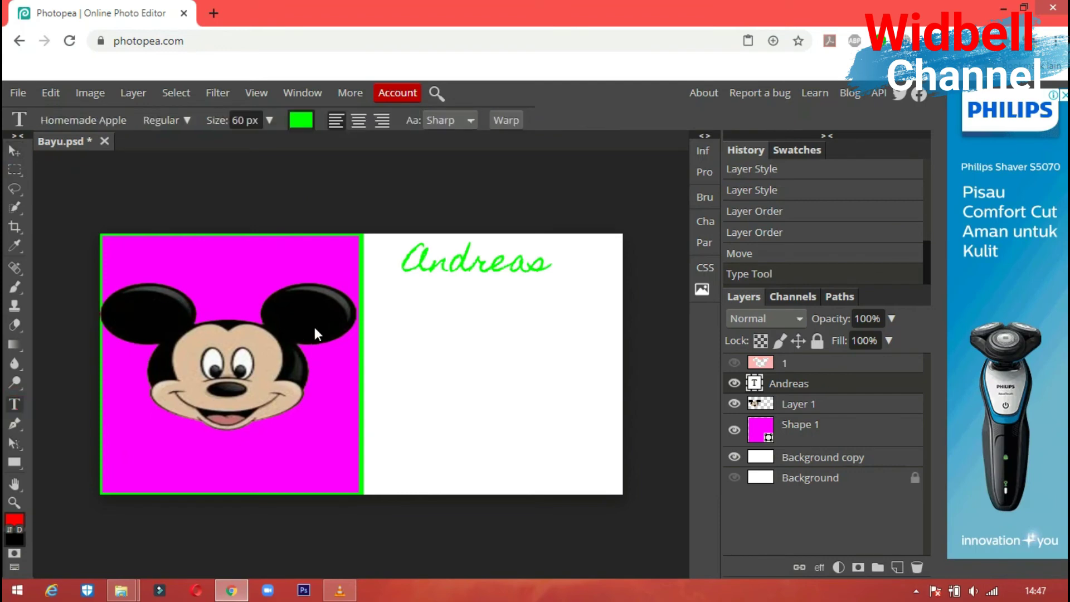
- Add the middle name as a second script line below the first name
click(449, 304)
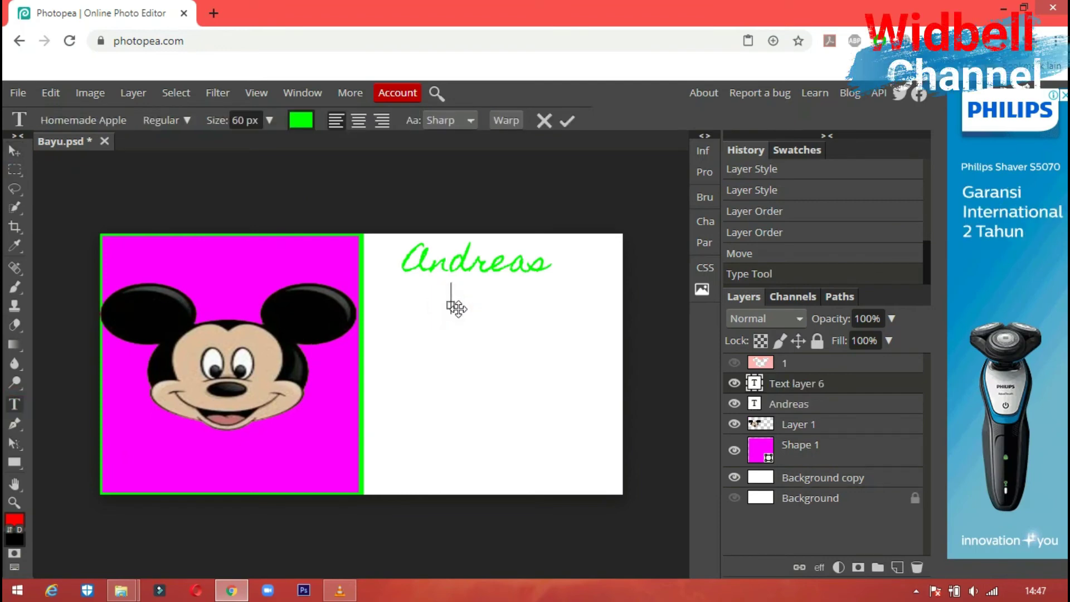
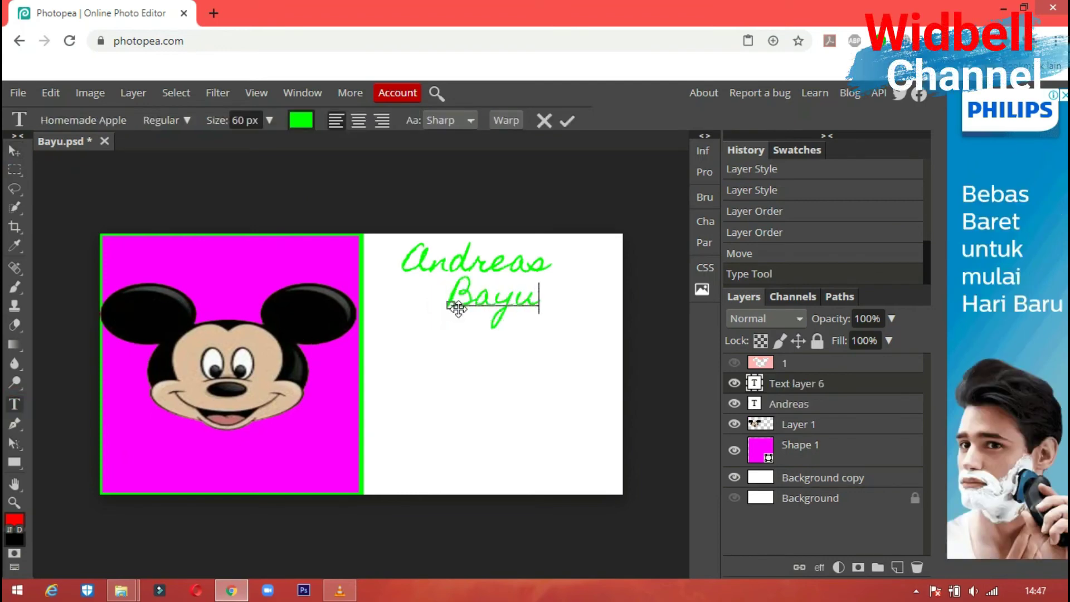
text( w)
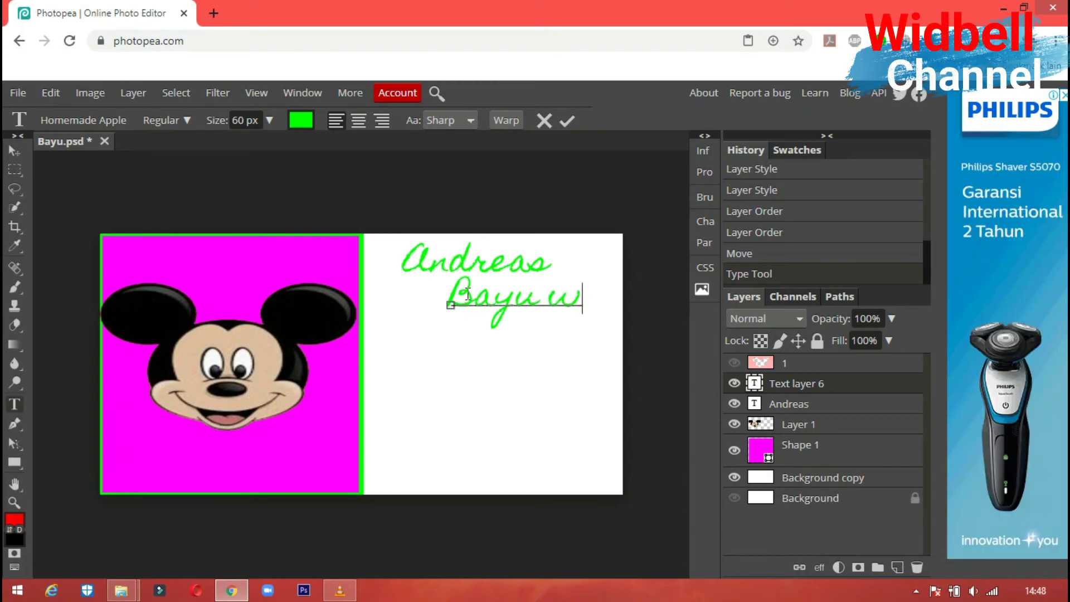
key(BackSpace)
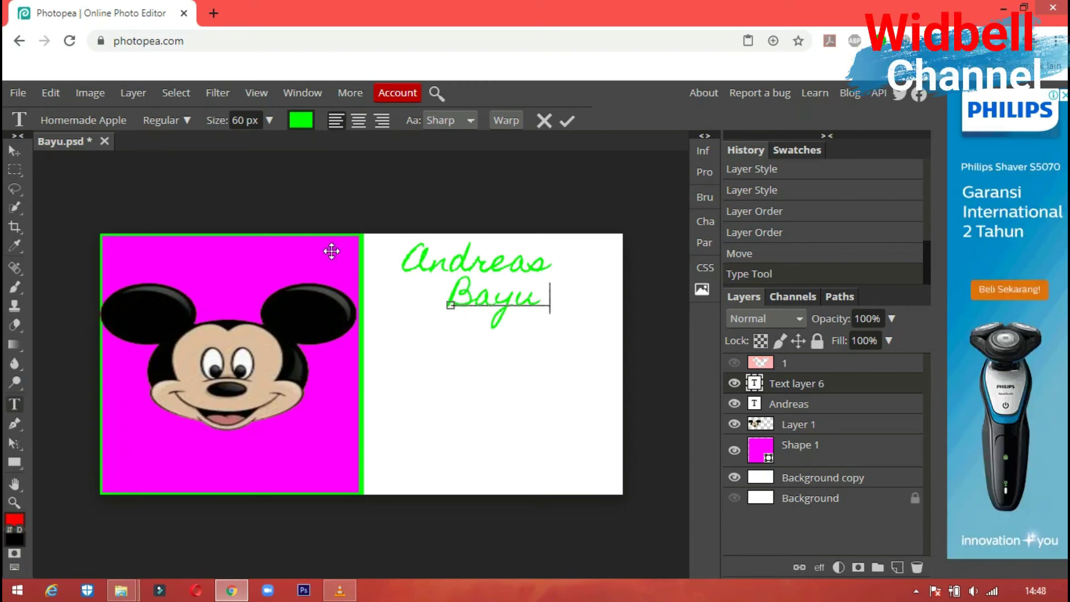
key(BackSpace)
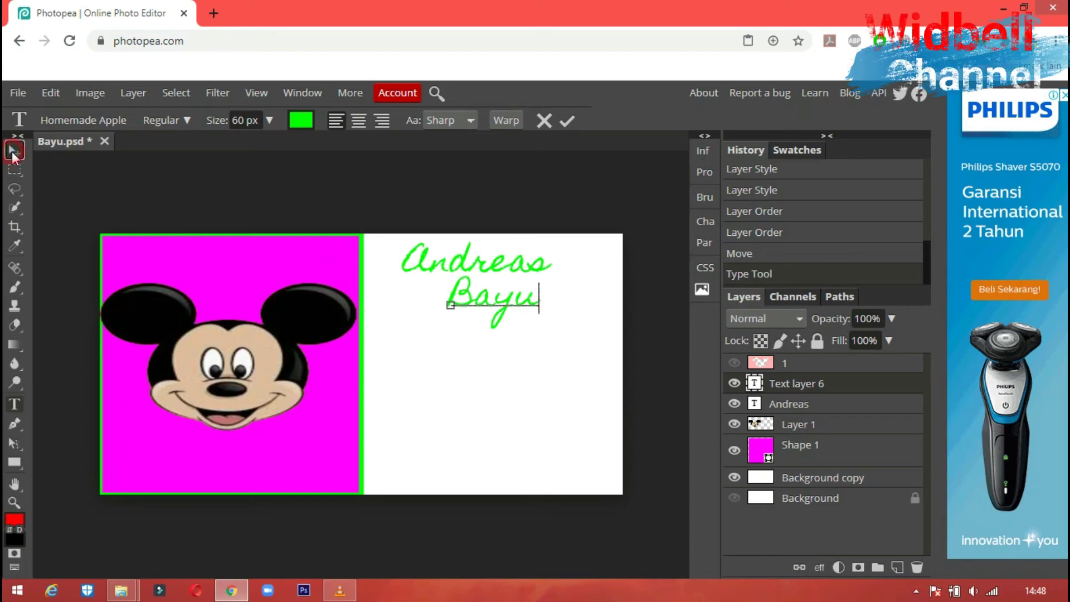
click(13, 153)
click(14, 403)
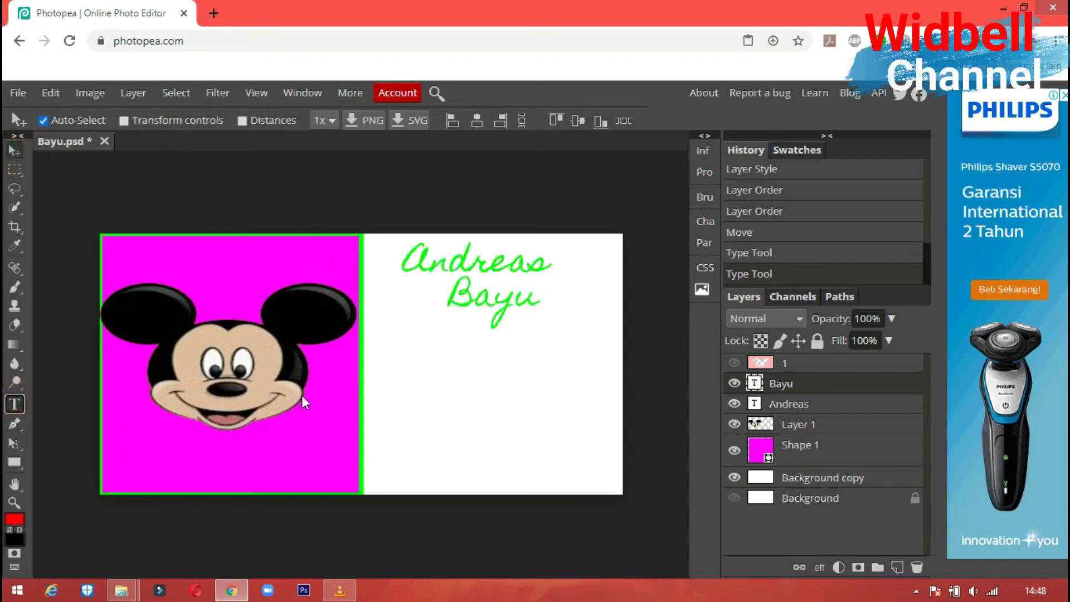
- Type the surname as a third script line beneath the middle name
click(434, 335)
text(w)
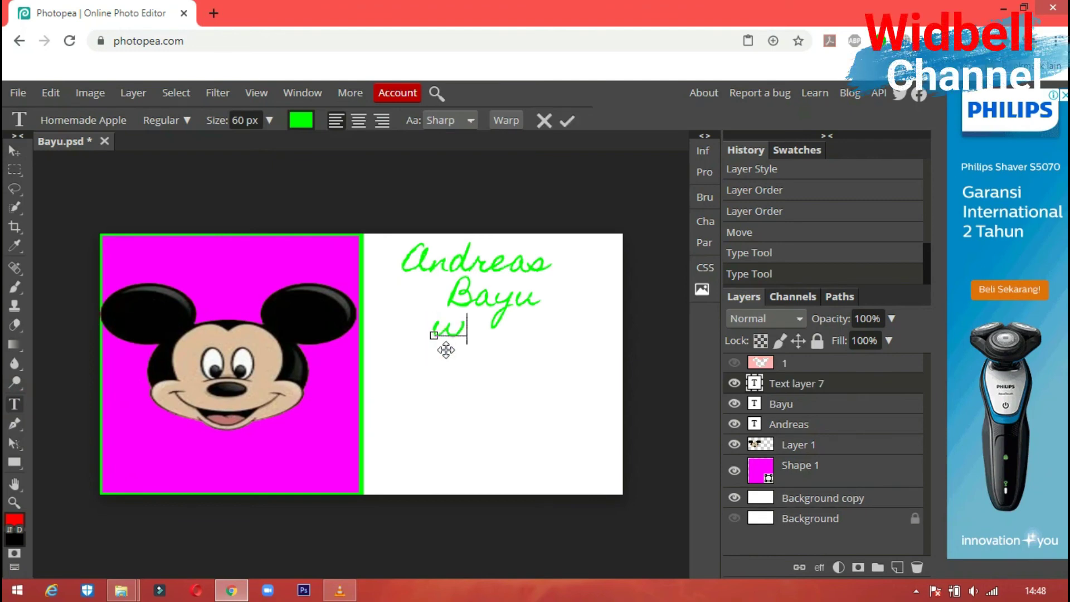
key(BackSpace)
text(M)
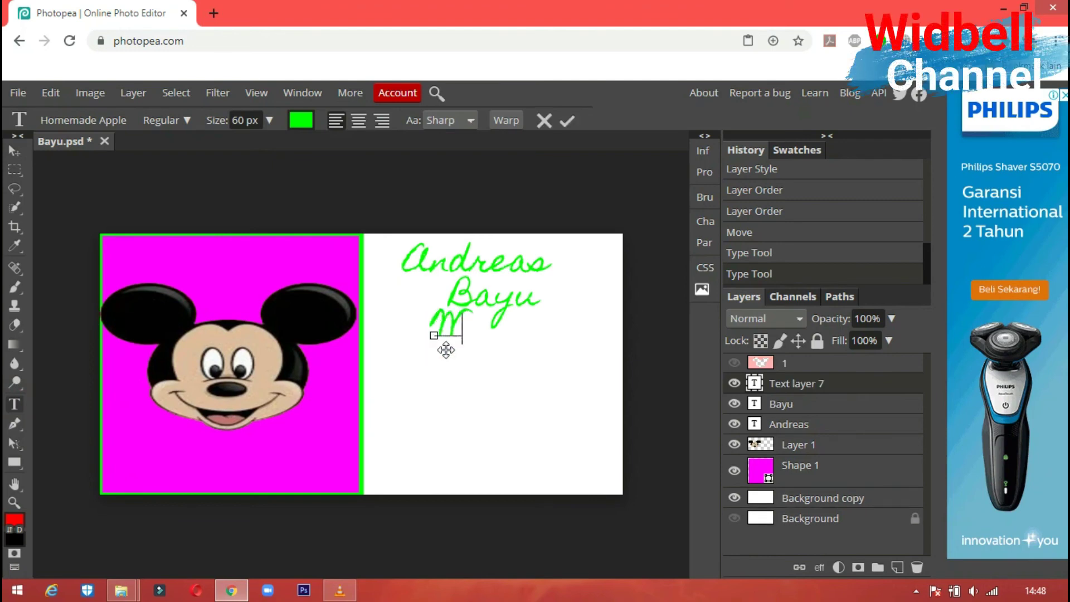
key(BackSpace)
text(M)
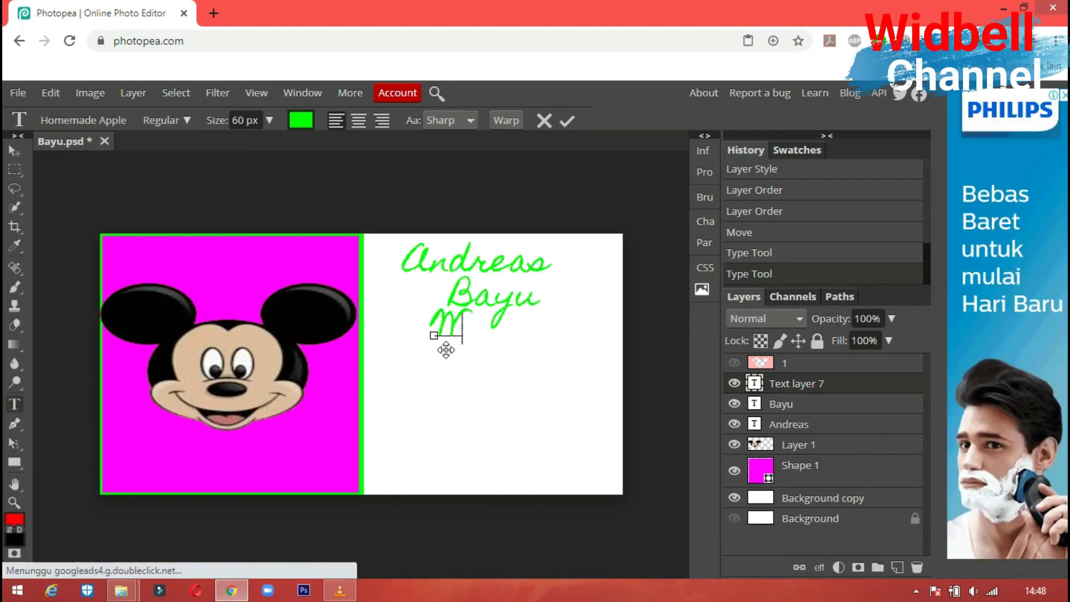
key(BackSpace)
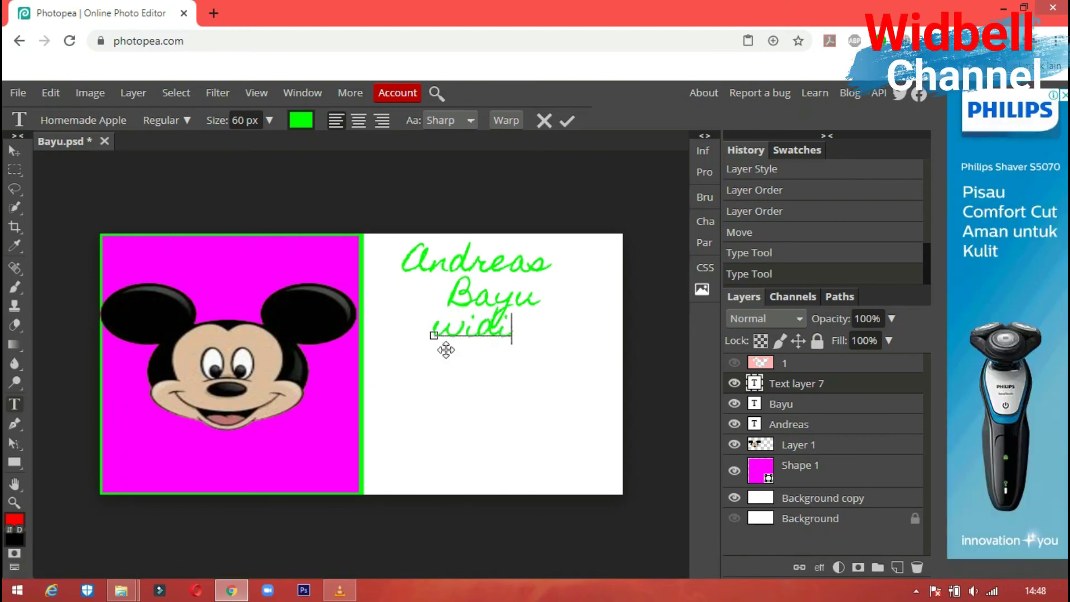
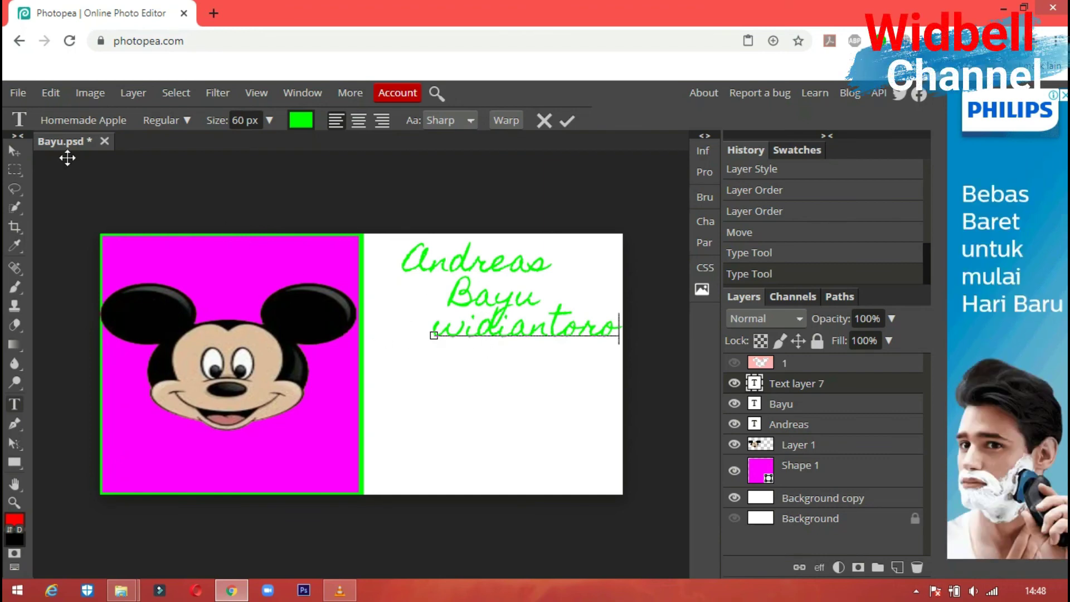
- Commit the surname text, nudge it down-left under the middle name, and save as PSD
click(461, 381)
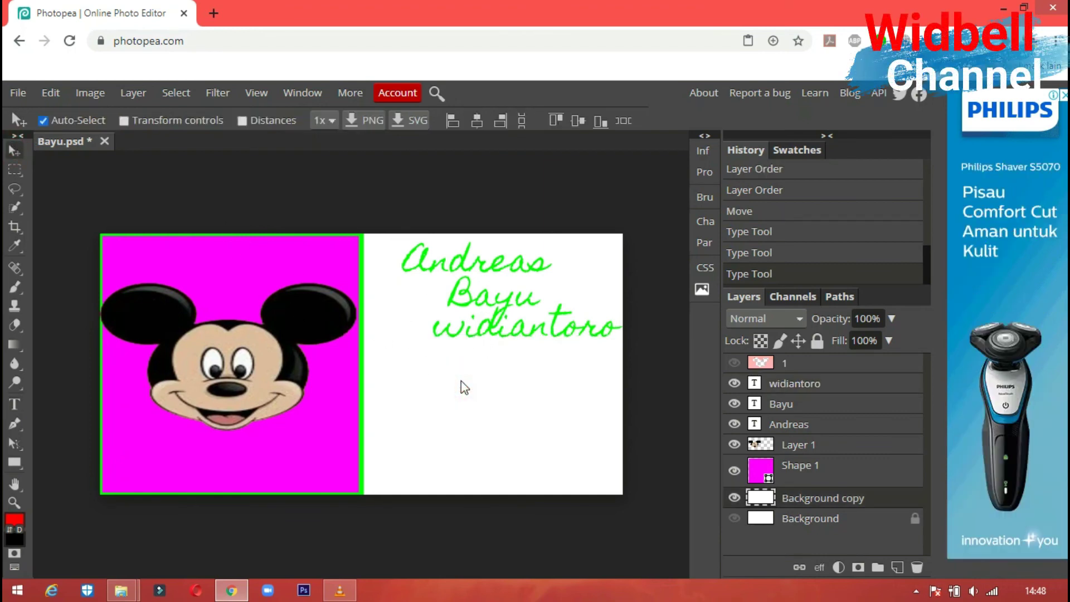
drag(523, 329, 510, 356)
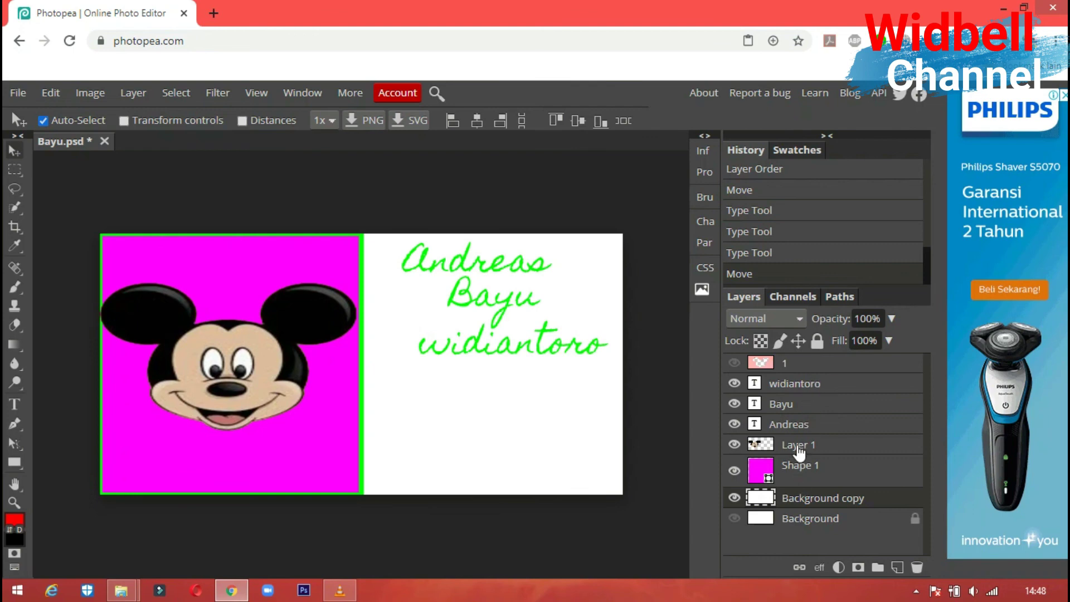
click(21, 93)
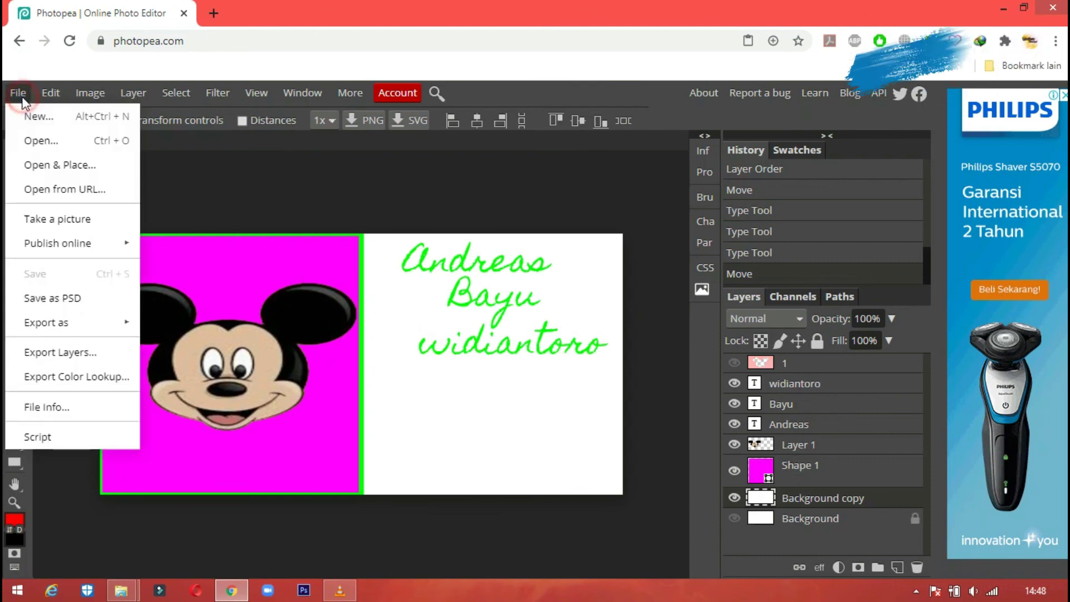
click(83, 294)
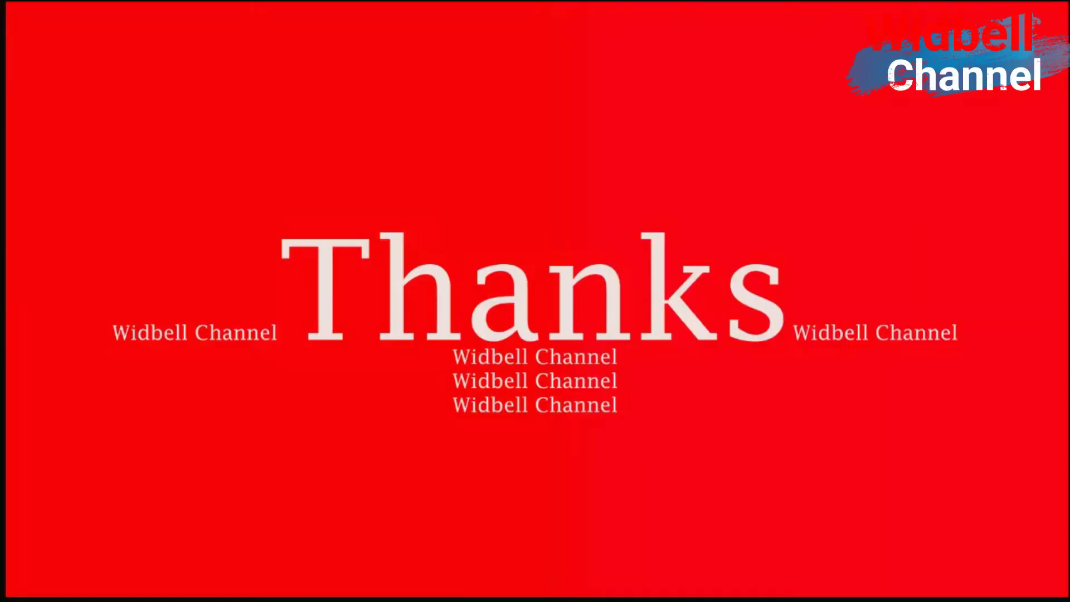